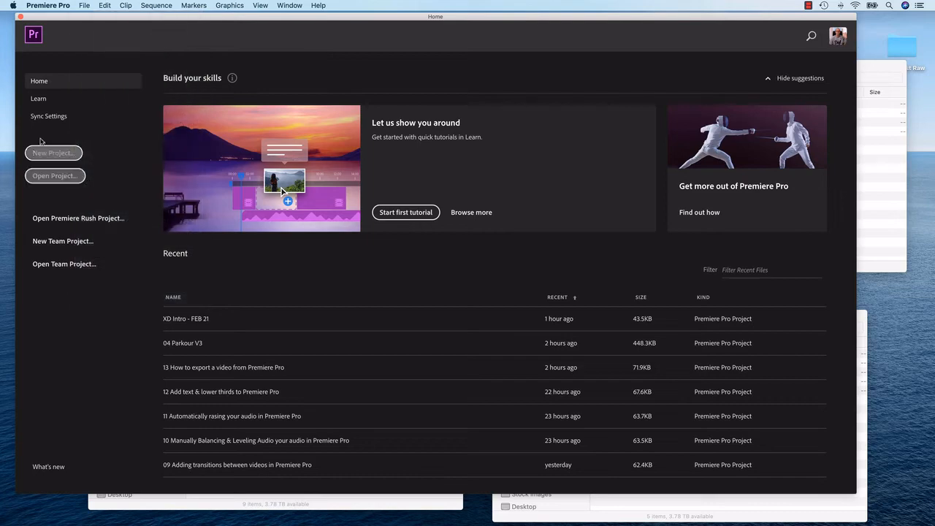
- Start a new project and move its settings dialog aside to reveal the project folders behind it
left_click(49, 155)
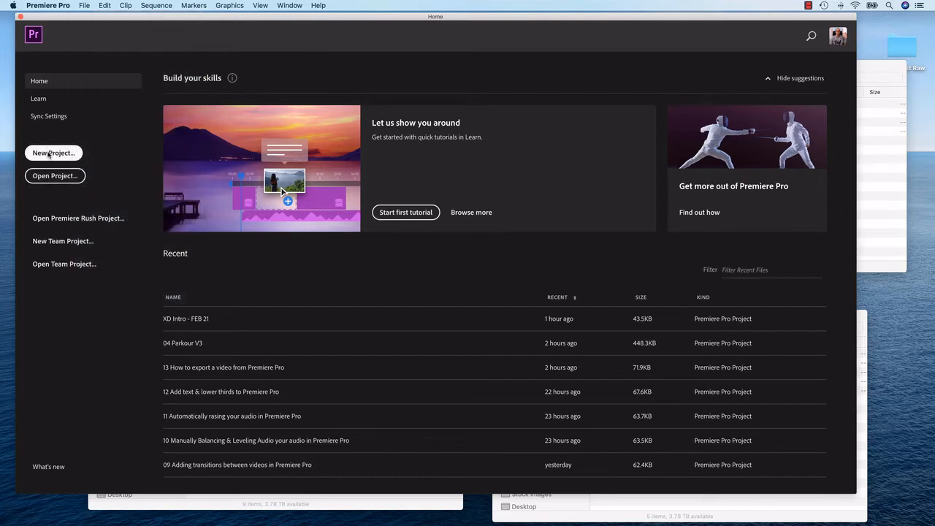
left_click_drag(141, 62, 502, 106)
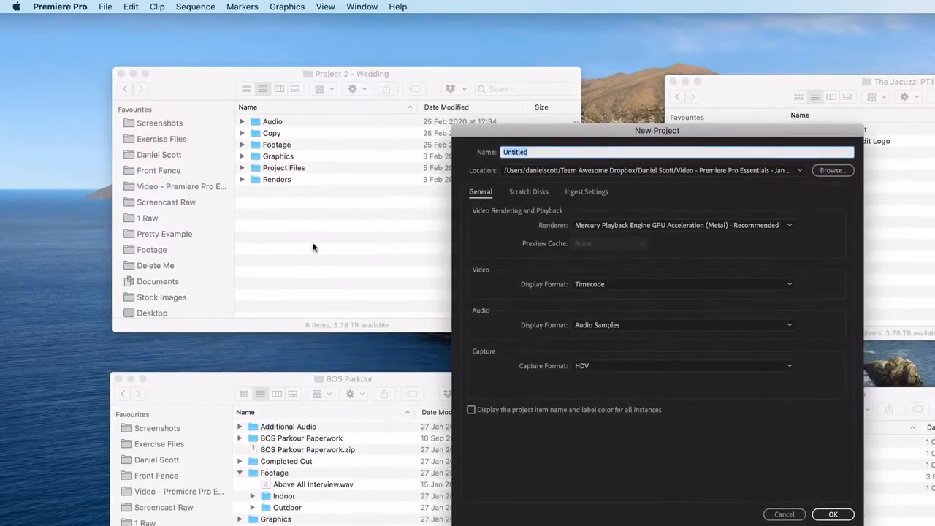
- Switch to Finder and preview the songs and wedding party PDF in the Copy folder of Project 2 - Wedding
left_click(329, 250)
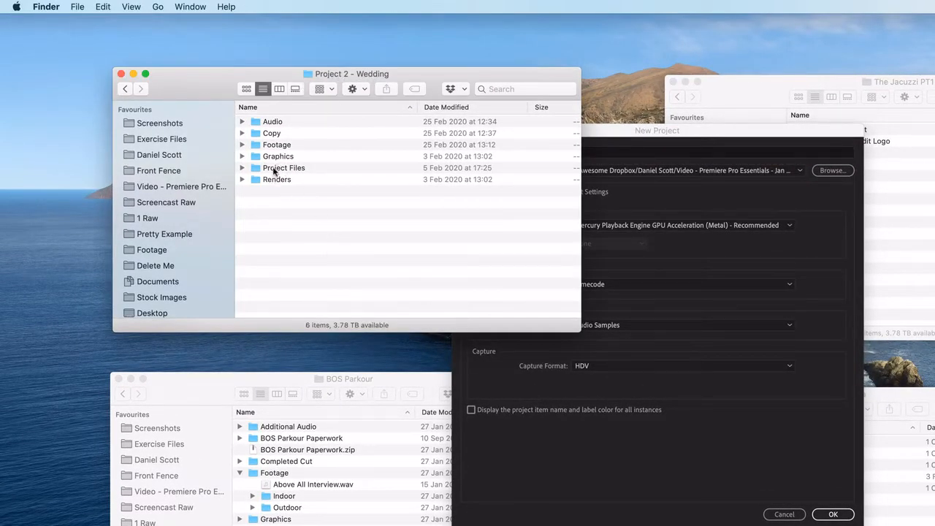
left_click(271, 136)
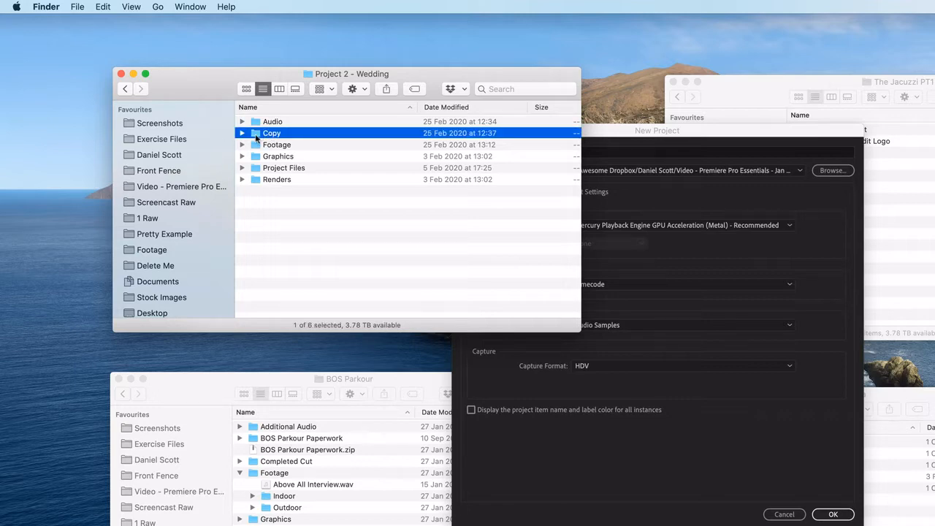
double_click(256, 136)
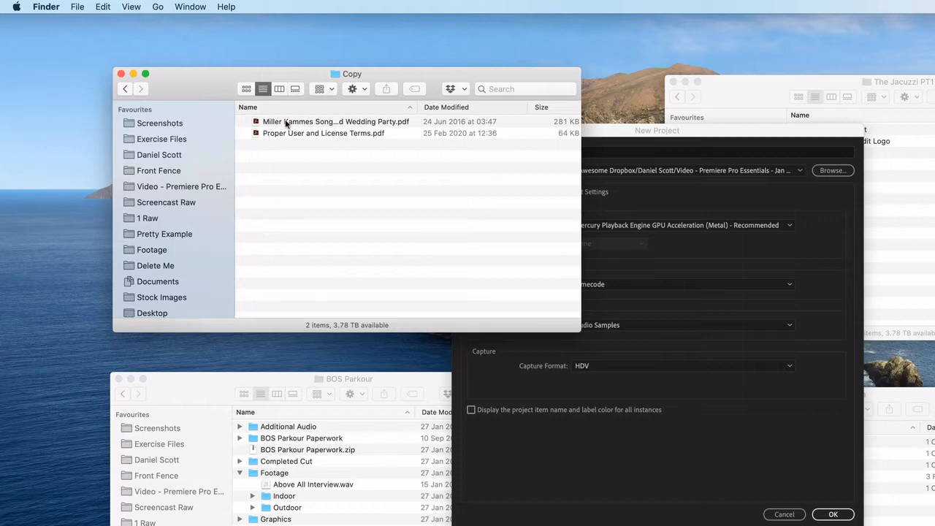
left_click(286, 123)
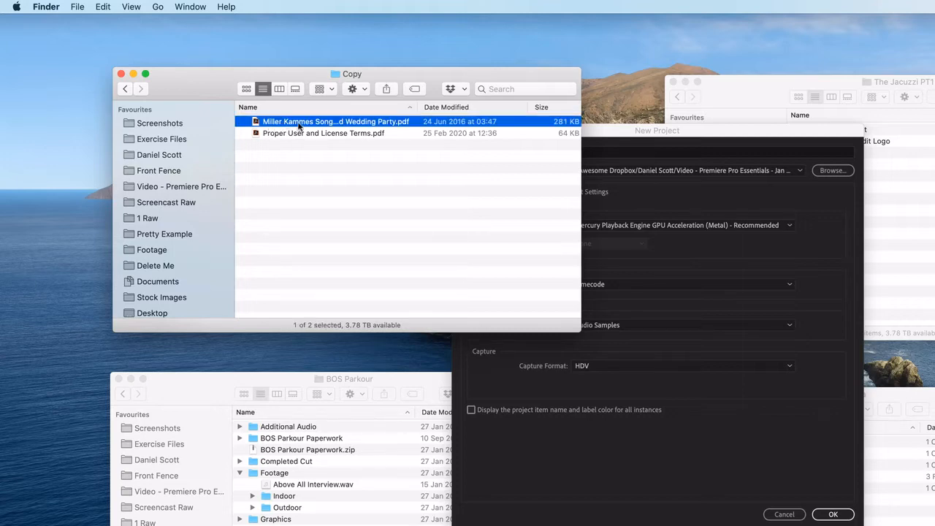
key("space")
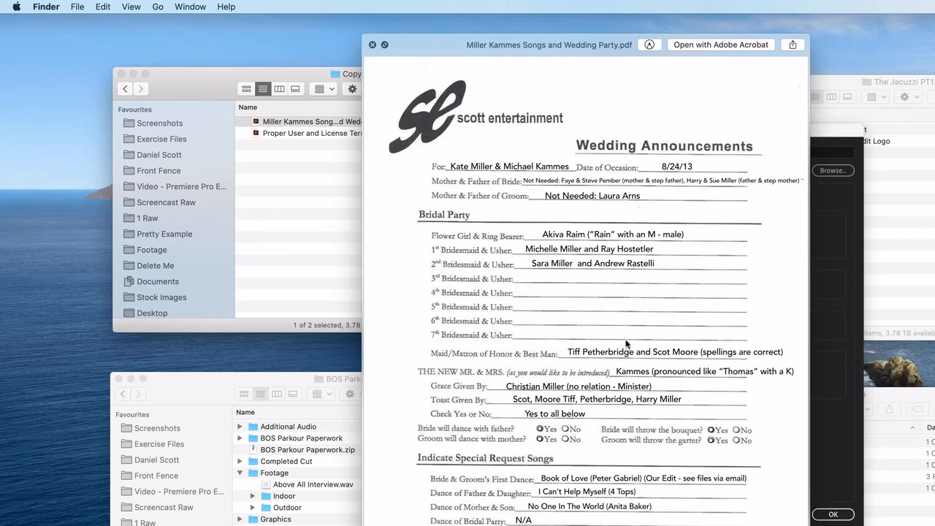
scroll(627, 332, "down", 1)
scroll(626, 331, "up", 1)
key("space")
- Back in Premiere Pro, name the new project "Wedding", followed by the couple's surname and "- 24 AUG 2013"
left_click(573, 168)
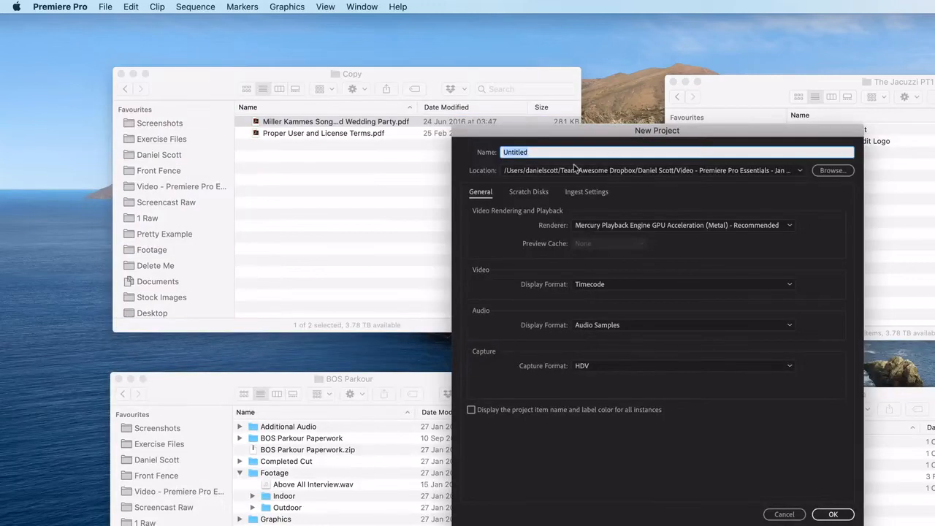
type("WEd")
key("BackSpace")
key("BackSpace")
type("e")
type("dding Kammes - 24 Aug")
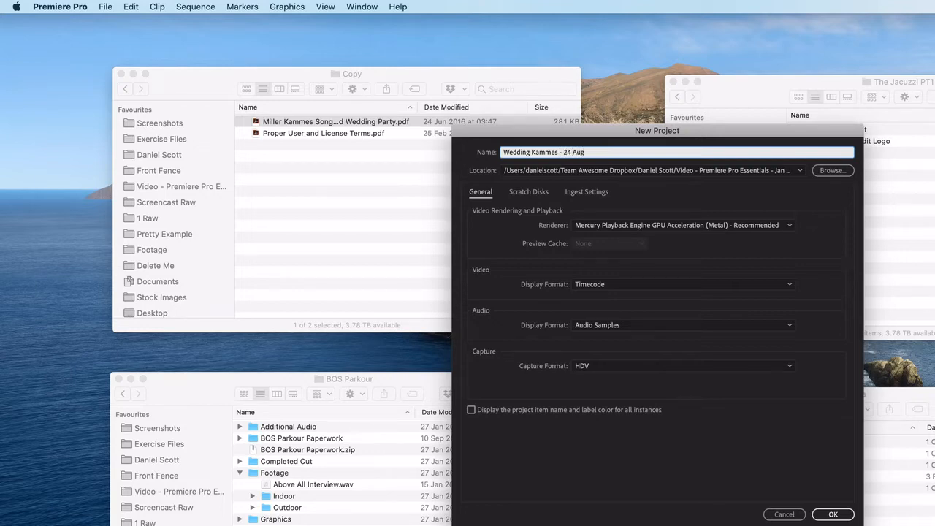
type("2013")
left_click_drag(603, 152, 566, 152)
- Set the project location to Exercise Files > Project 2 - Wedding > Project Files and create the project
left_click(825, 172)
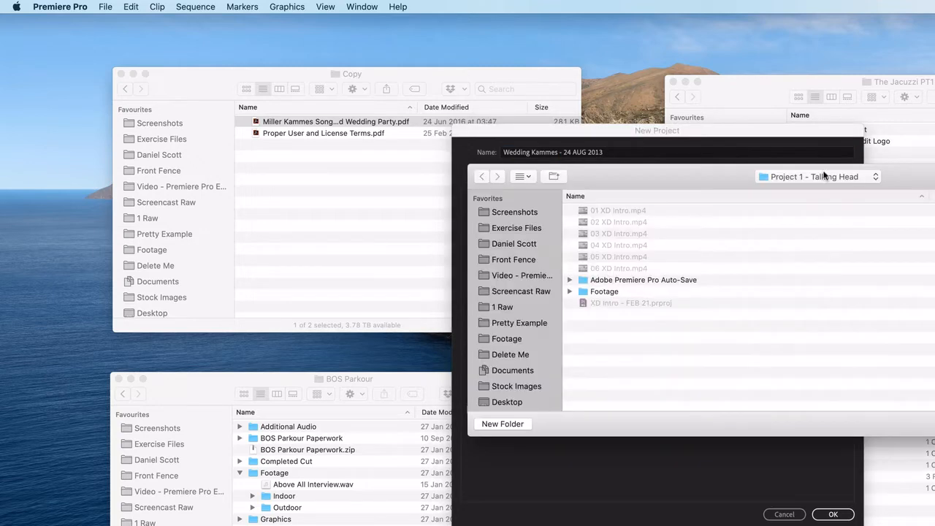
left_click(512, 228)
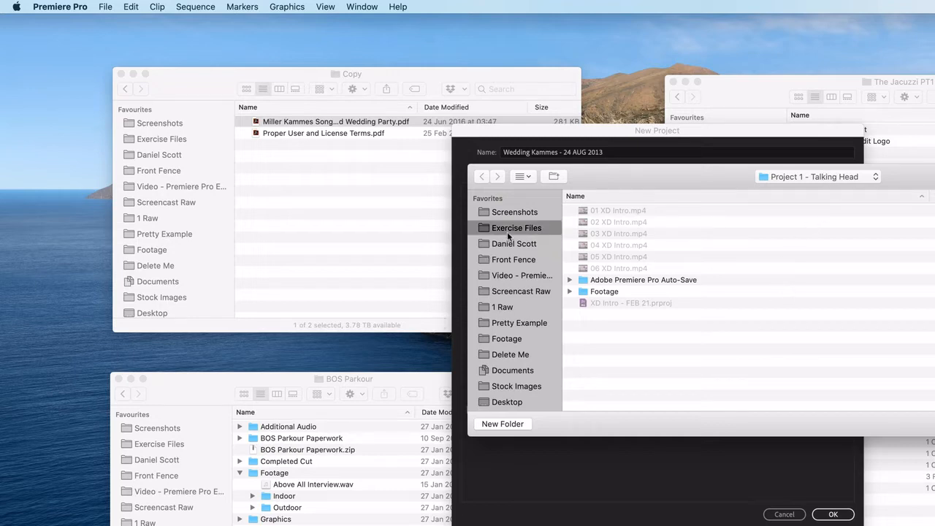
double_click(619, 223)
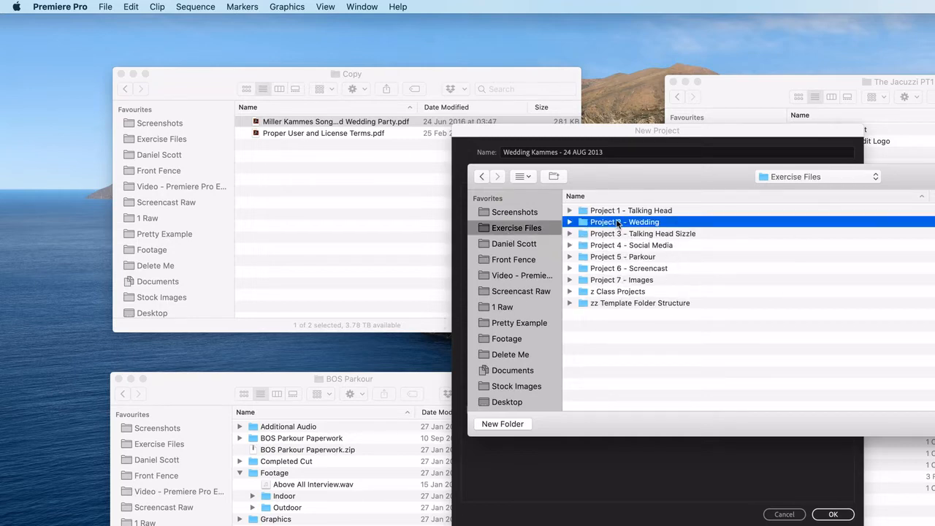
left_click(607, 257)
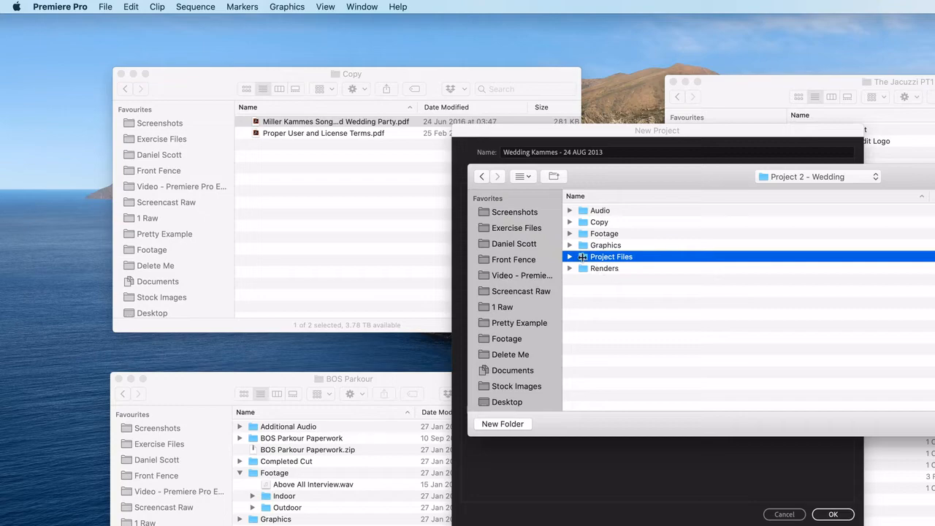
double_click(604, 257)
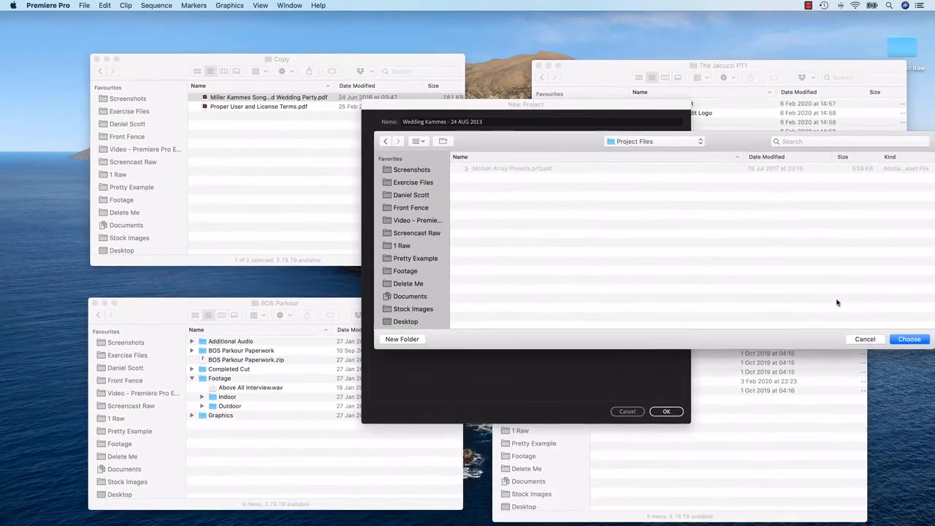
left_click(909, 340)
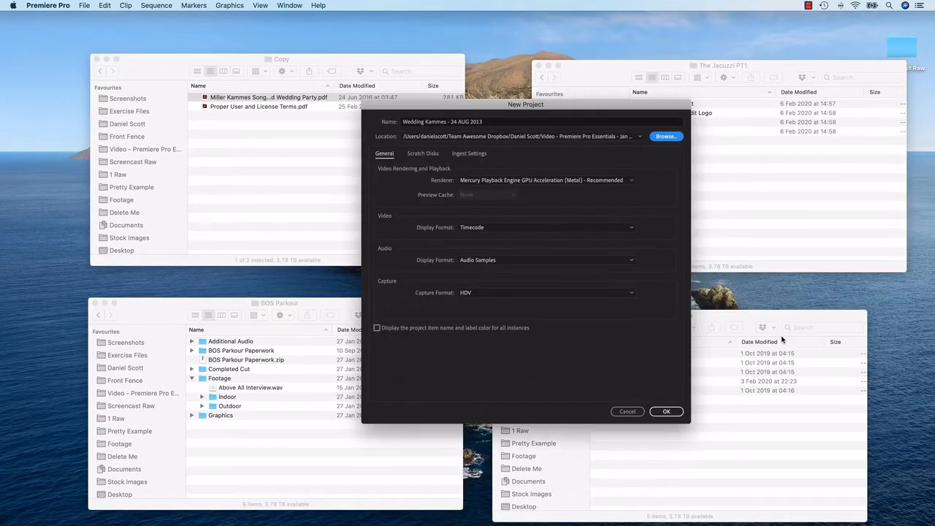
left_click(667, 411)
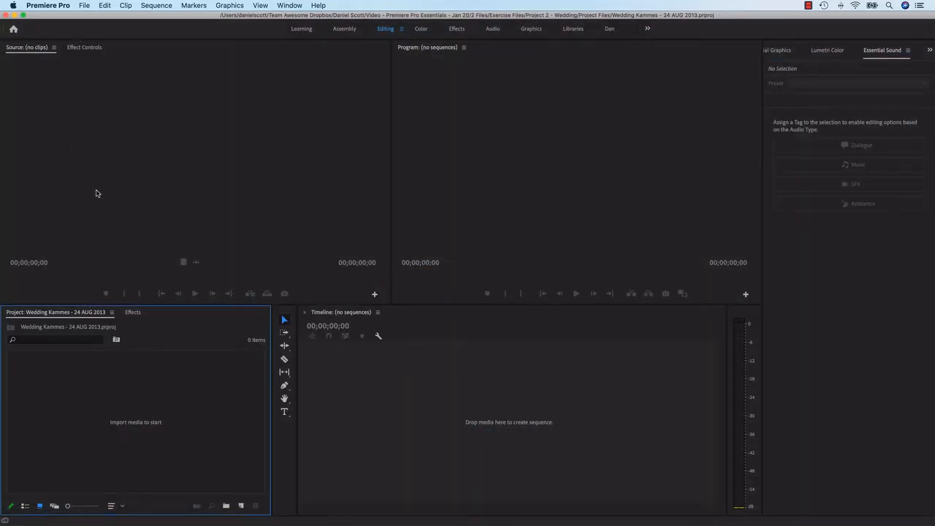
- Import all the clips from the A Cam folder inside the Footage folder of Project 2 - Wedding
double_click(159, 401)
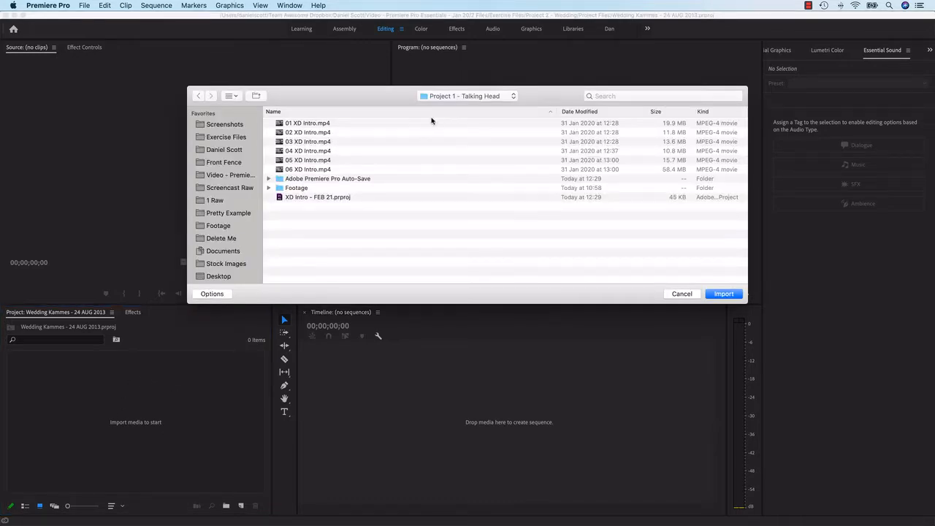
left_click(228, 137)
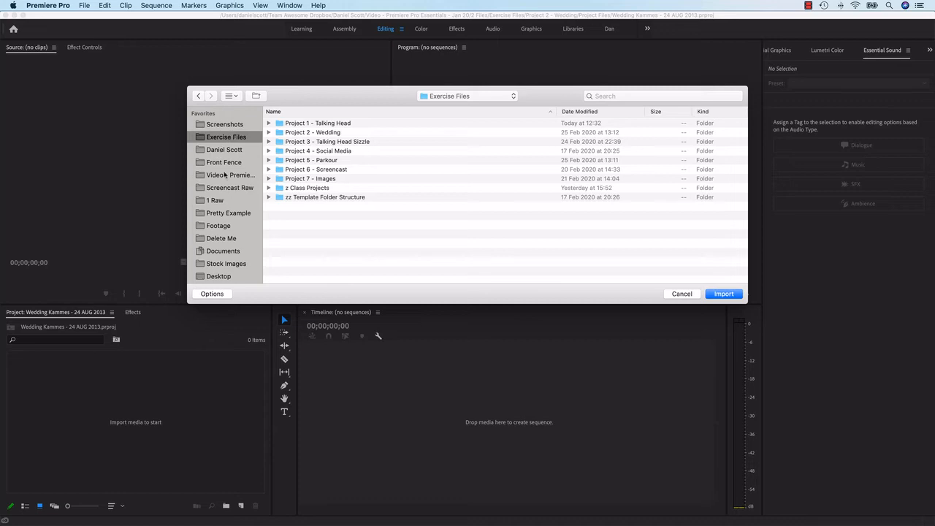
left_click(299, 135)
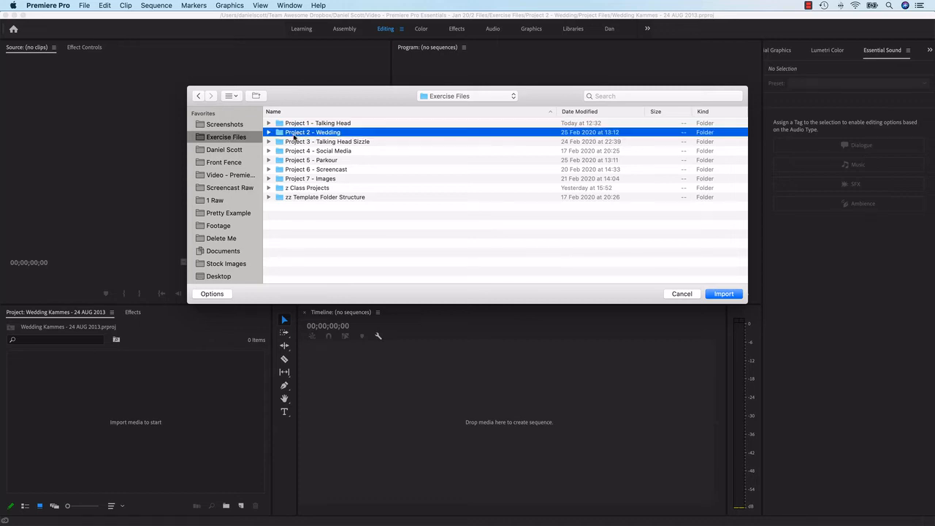
double_click(294, 137)
double_click(291, 142)
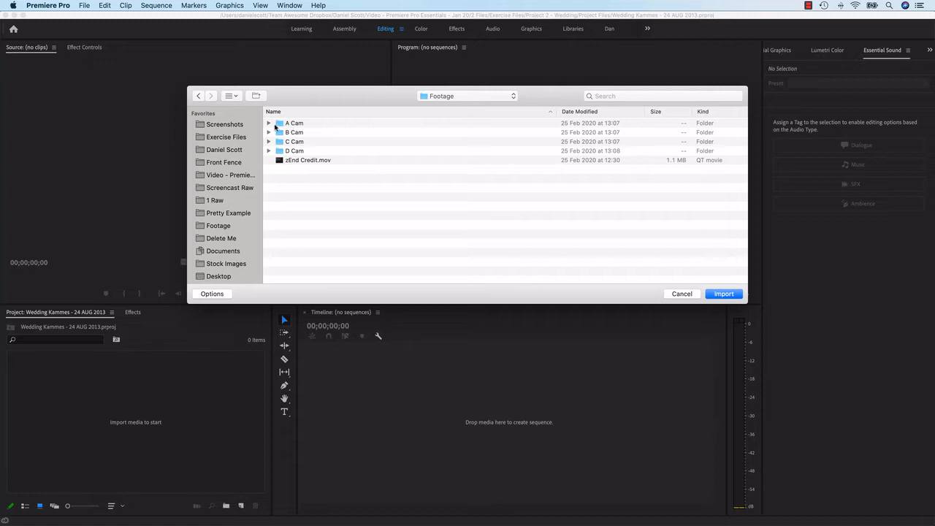
double_click(282, 125)
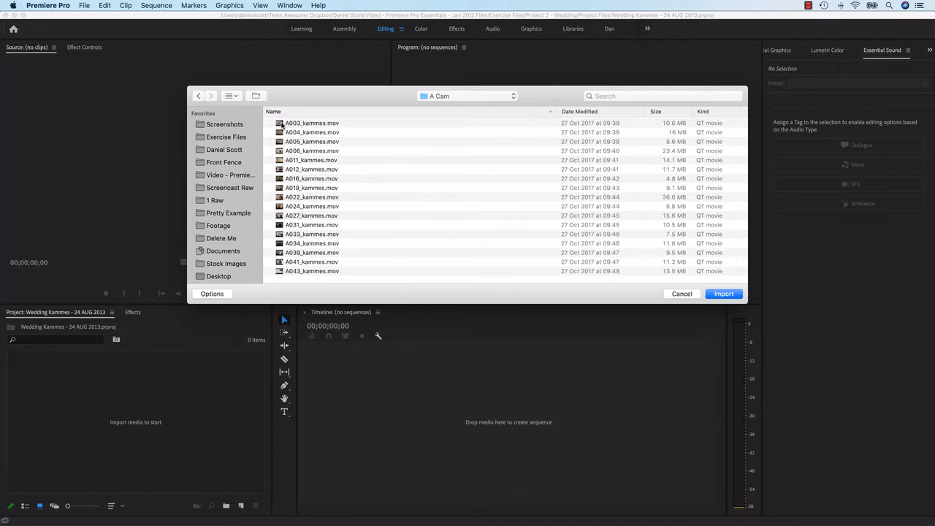
left_click(298, 124)
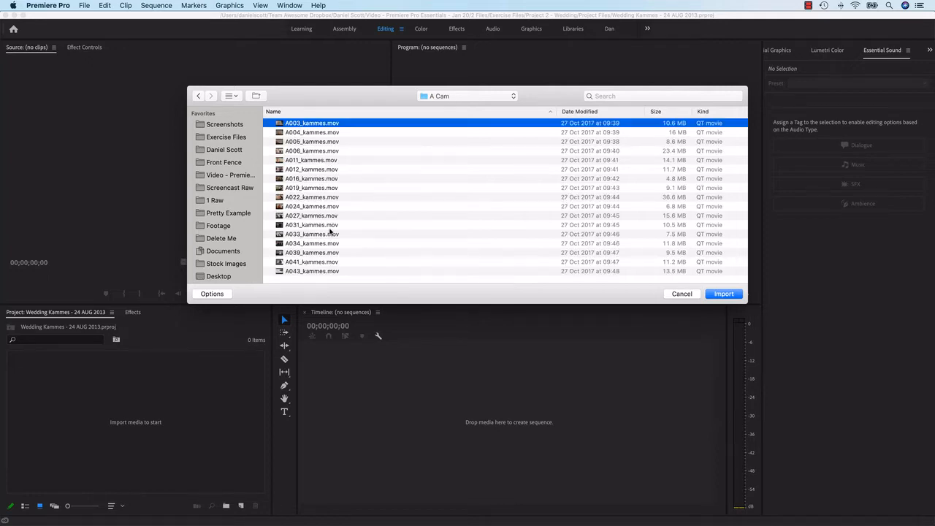
scroll(330, 231, "down", 1)
left_click(321, 272, "shift")
left_click(724, 293)
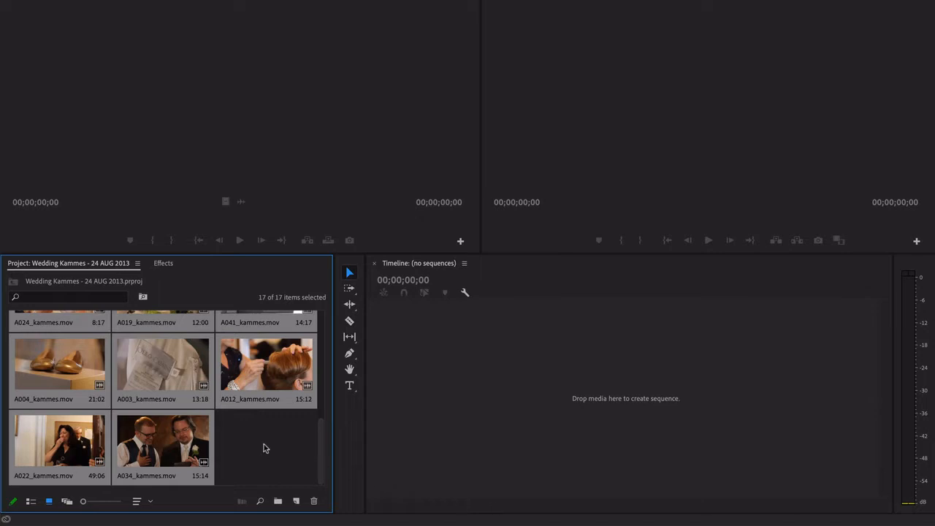
- Look over the imported clip thumbnails and switch the project items to list view
scroll(264, 443, "up", 5)
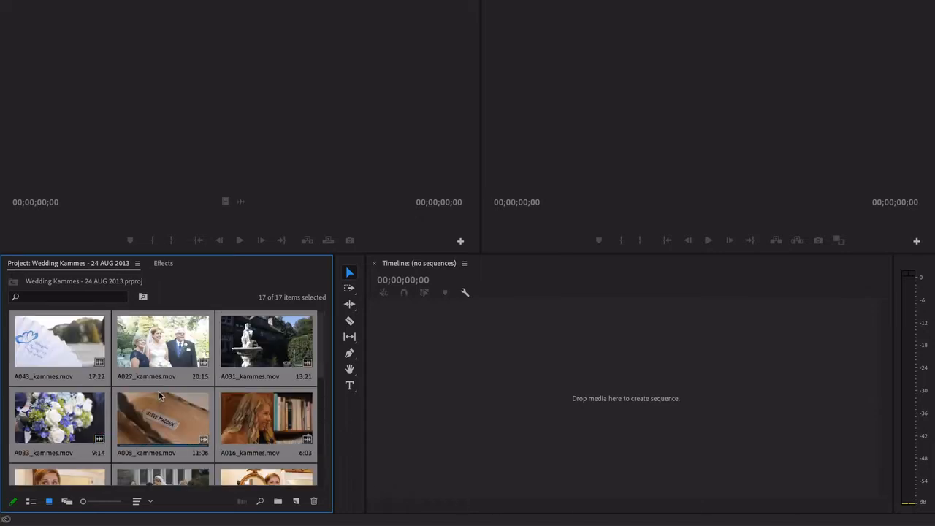
left_click(31, 503)
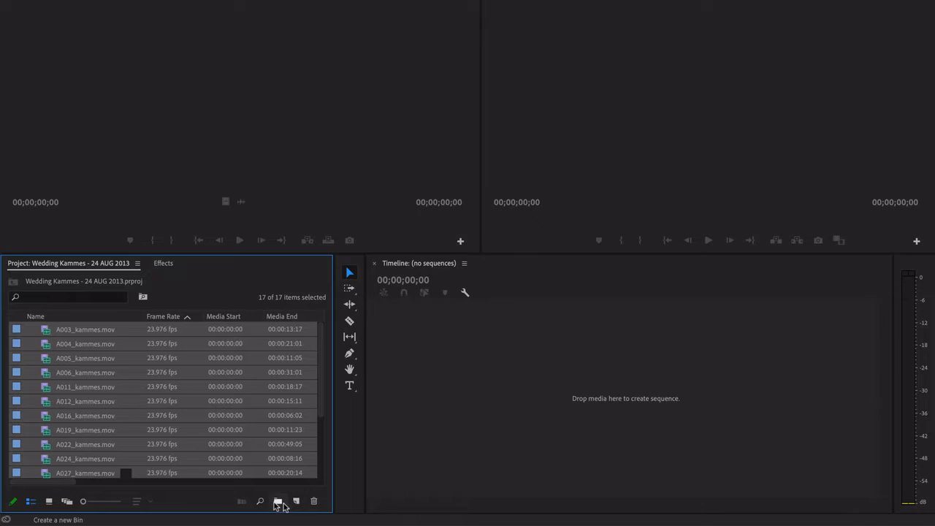
scroll(222, 447, "down", 5)
scroll(222, 448, "right", 1)
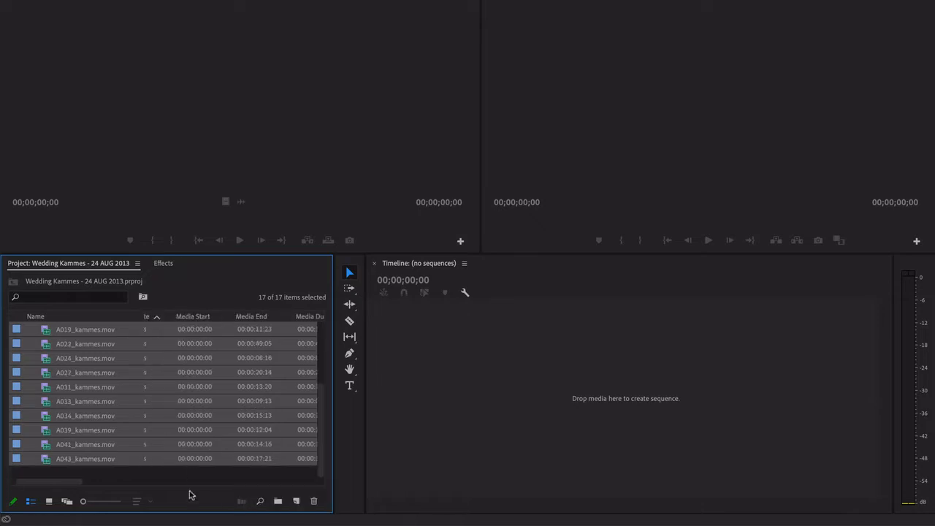
- Import Music - Blizzards.mp3, Music - Bottle_Of_Something.mp3 and Music - Sunday_Drive.mp3 from the Audio folder of Project 2 - Wedding
double_click(175, 478)
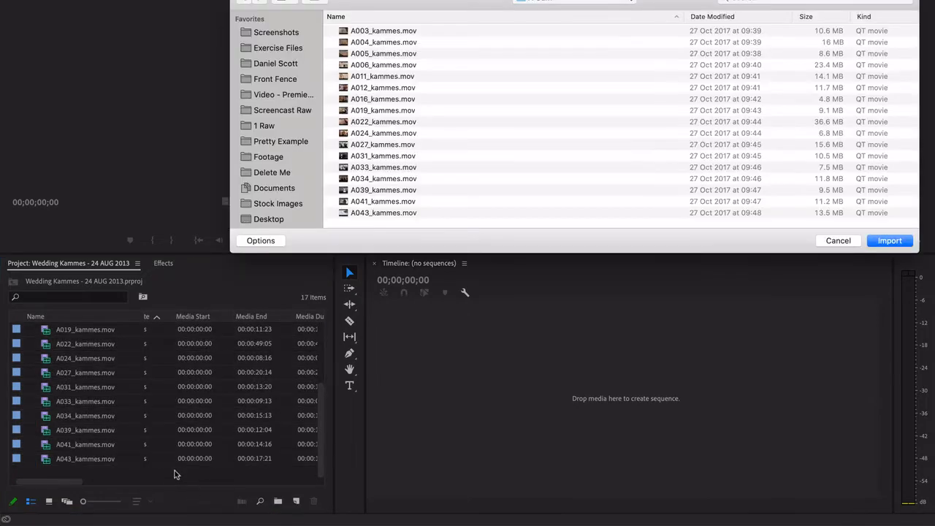
left_click(839, 241)
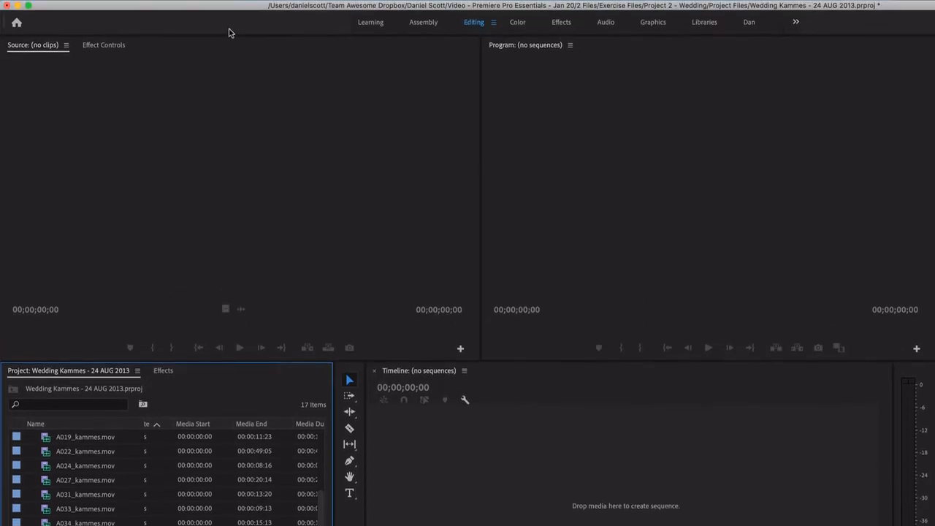
left_click(104, 7)
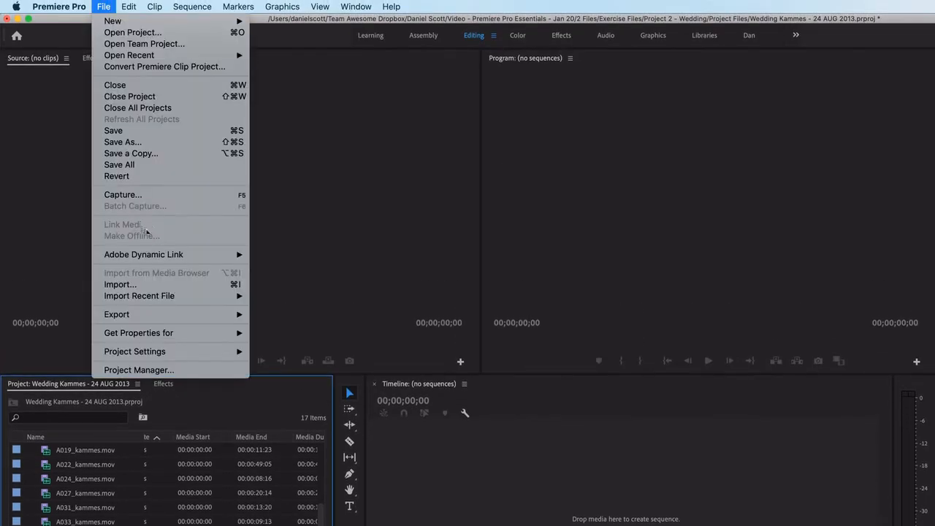
left_click(227, 287)
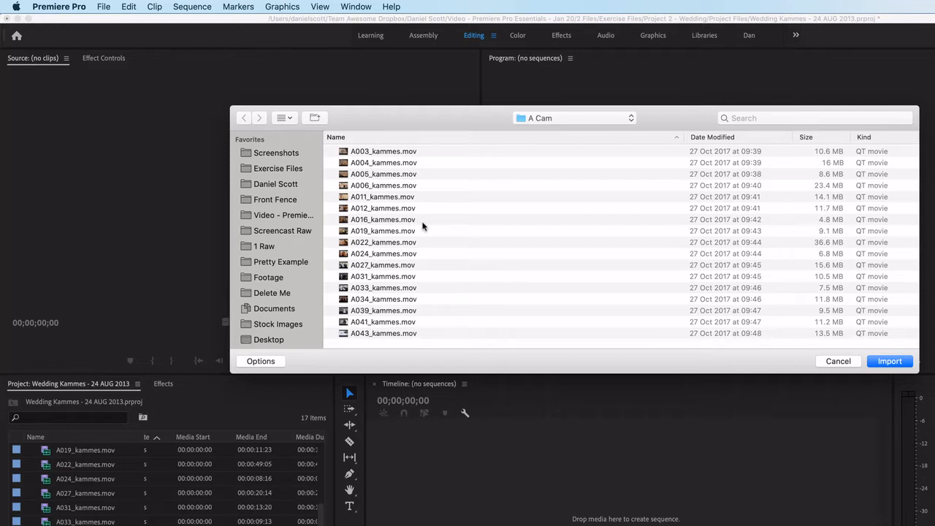
left_click(543, 118)
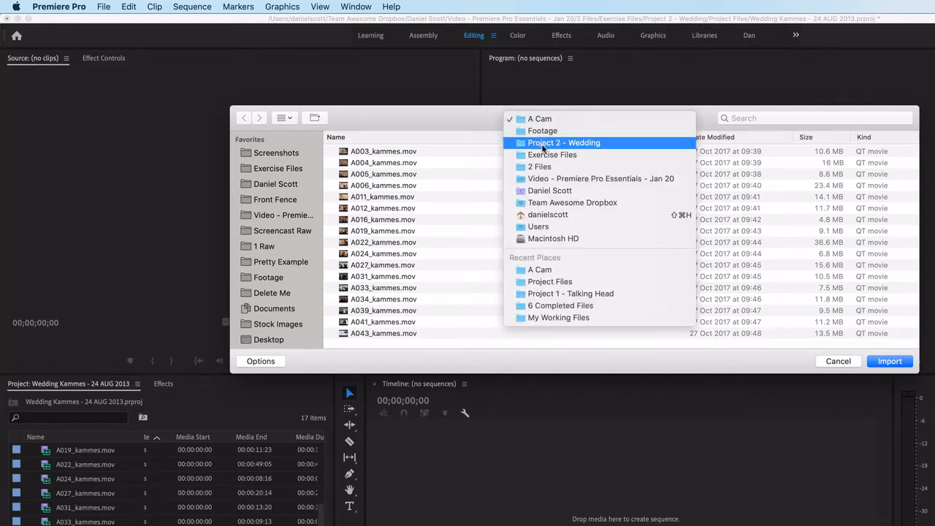
left_click(543, 143)
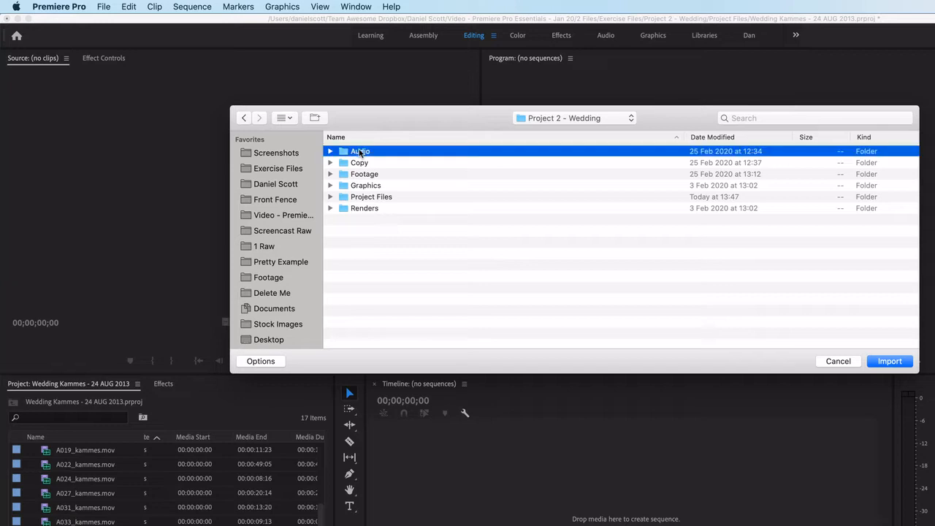
double_click(359, 152)
left_click(364, 167)
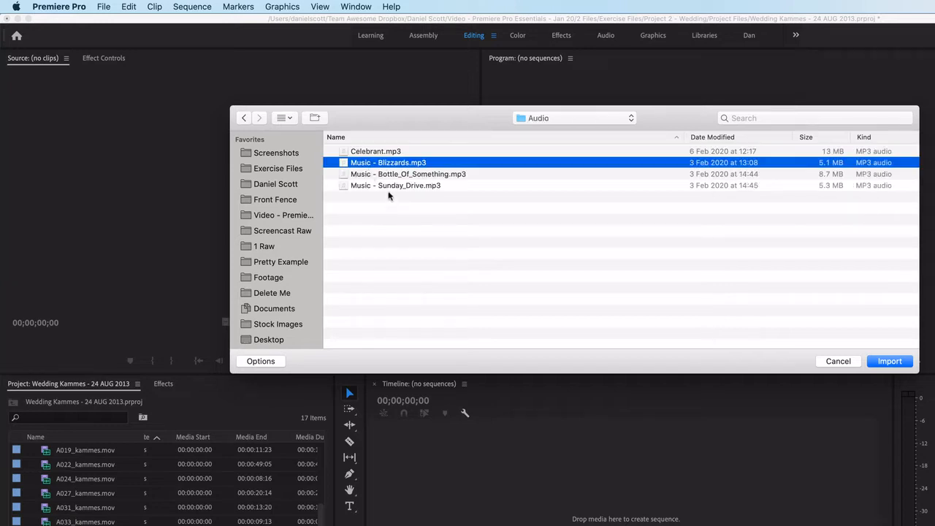
left_click(390, 187, "shift")
left_click(888, 362)
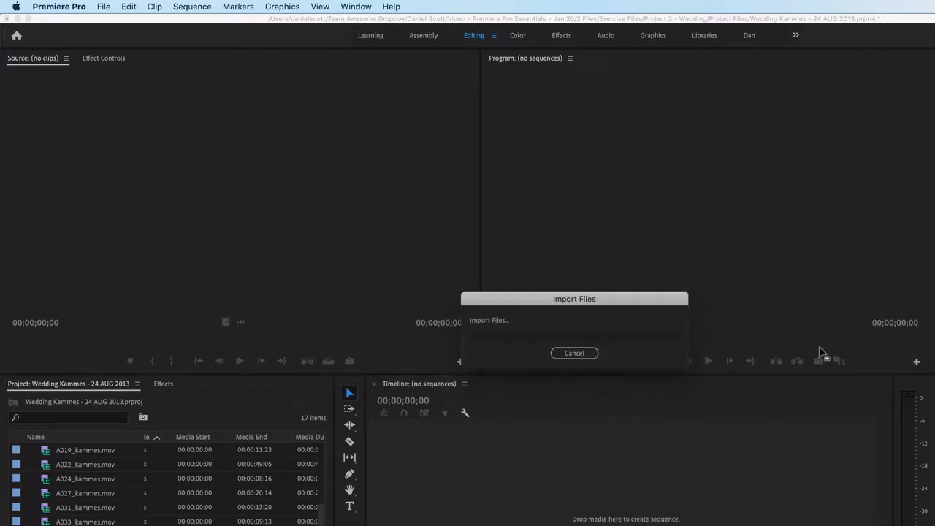
scroll(62, 418, "down", 1)
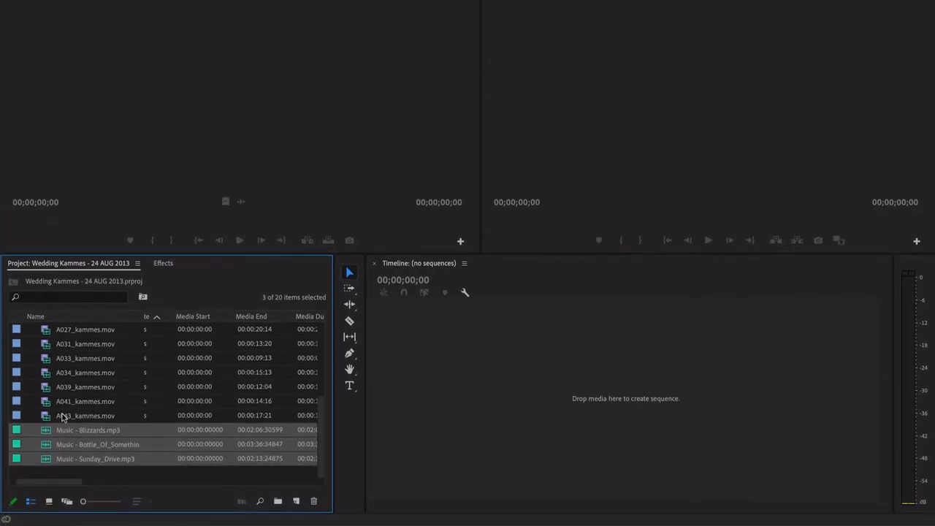
- Clear the selection of music files and create a new bin named Footage in the project
scroll(64, 416, "up", 3)
scroll(62, 415, "down", 3)
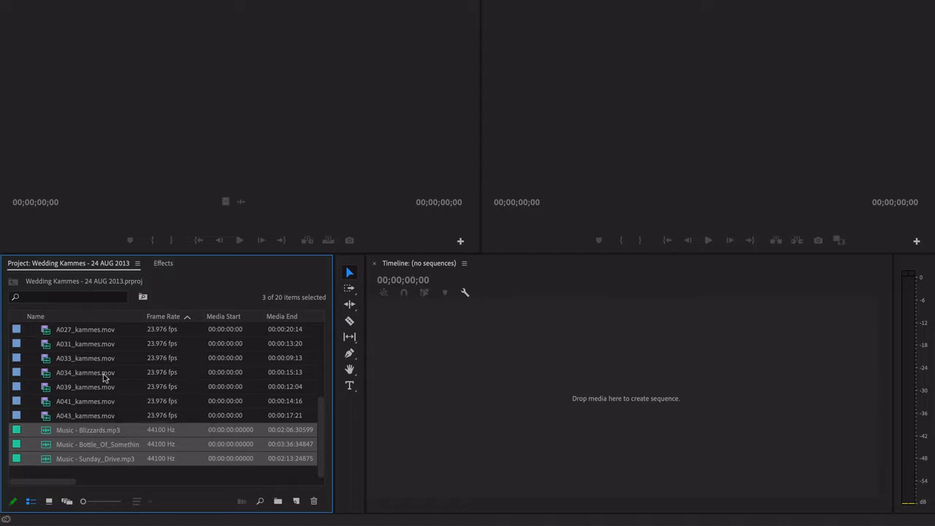
left_click(130, 474)
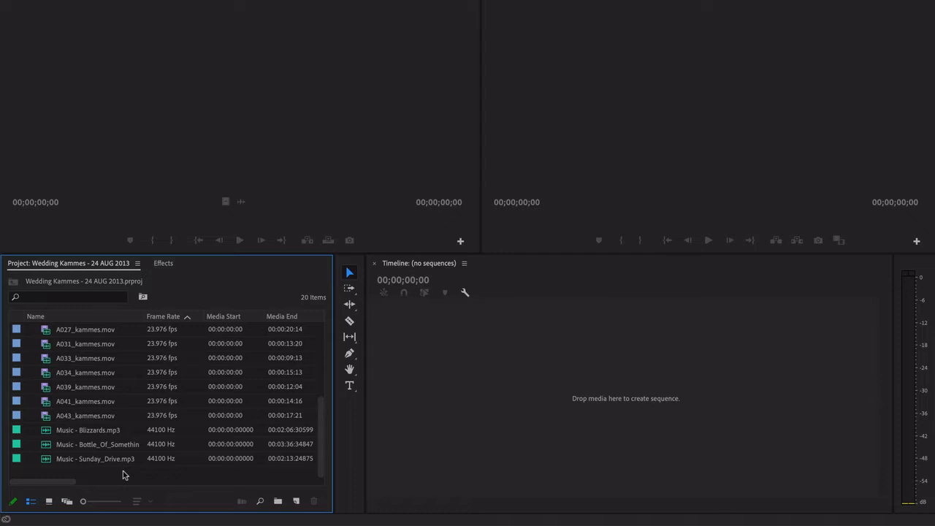
left_click(277, 502)
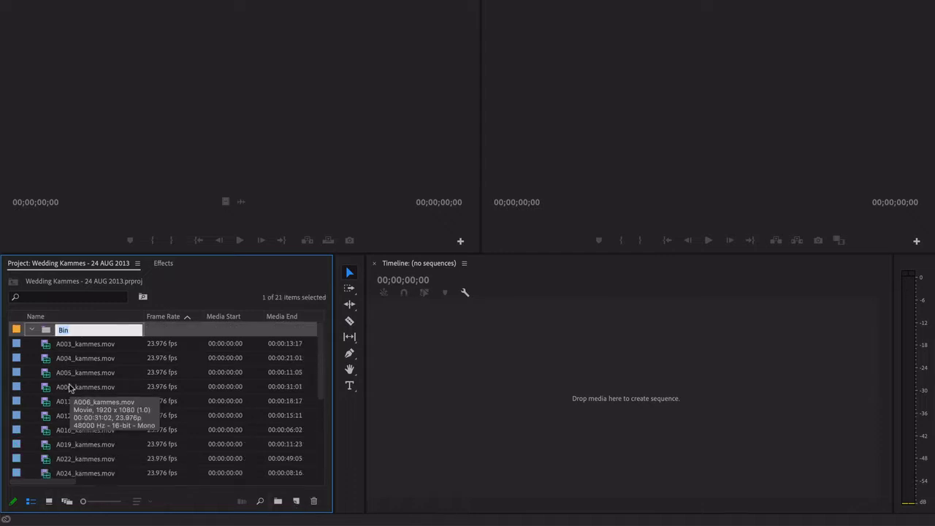
type("Footage")
key("Tab")
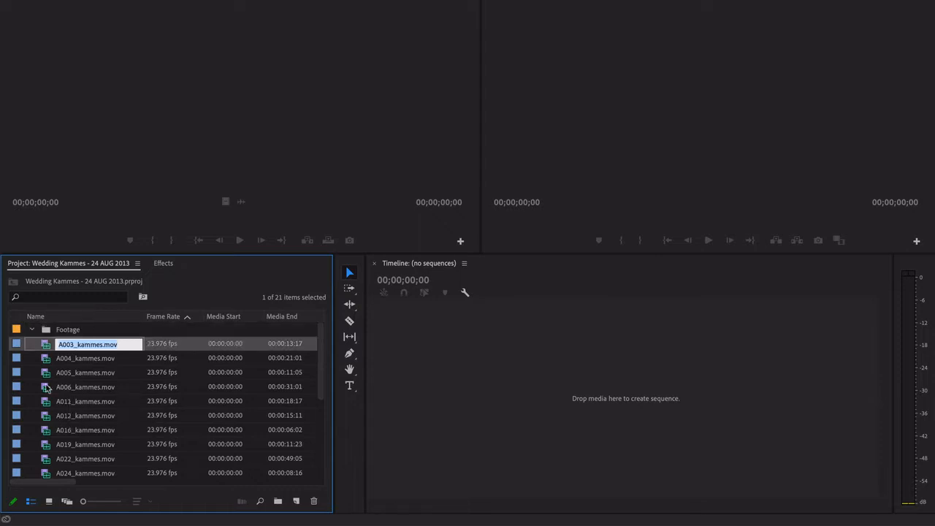
- Move all the camera clips, A003 through A043, into the Footage bin and collapse the bin
left_click(43, 347)
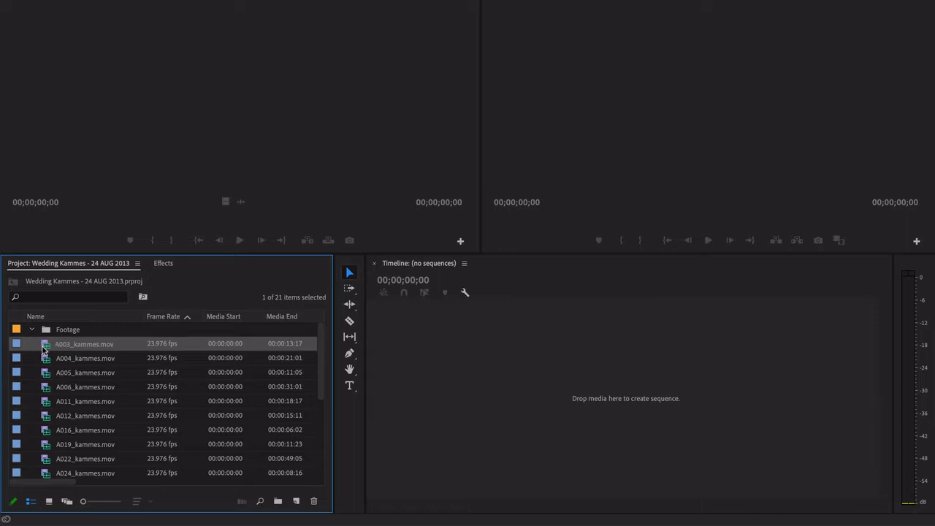
scroll(42, 351, "down", 3)
scroll(42, 351, "down", 1)
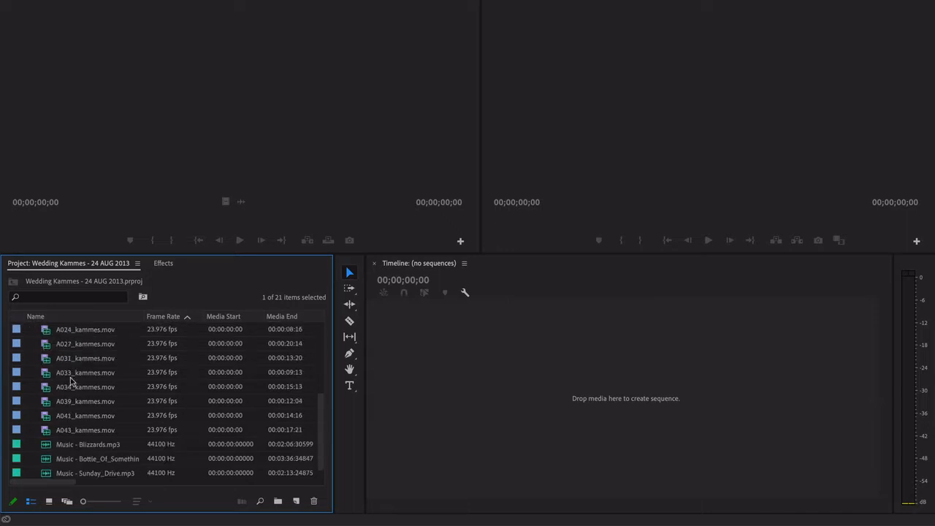
left_click(88, 432, "shift")
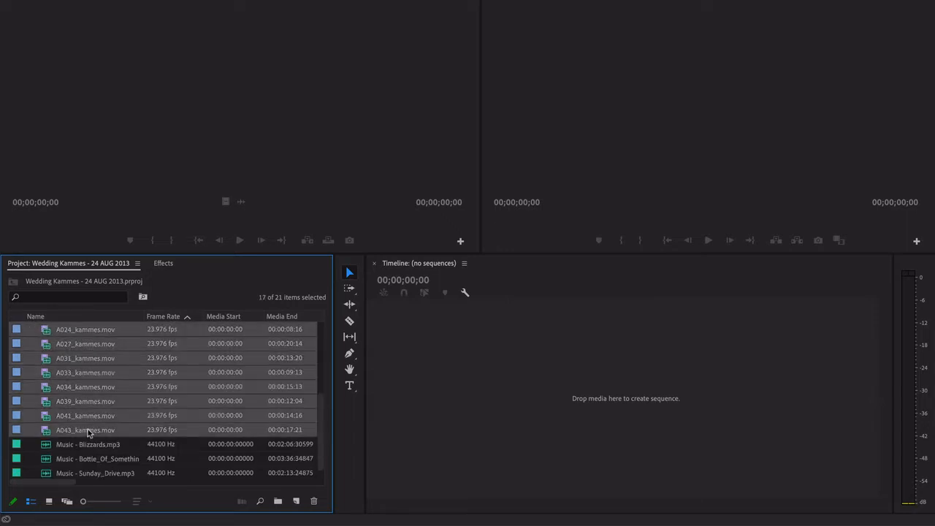
scroll(94, 393, "up", 3)
scroll(94, 390, "up", 2)
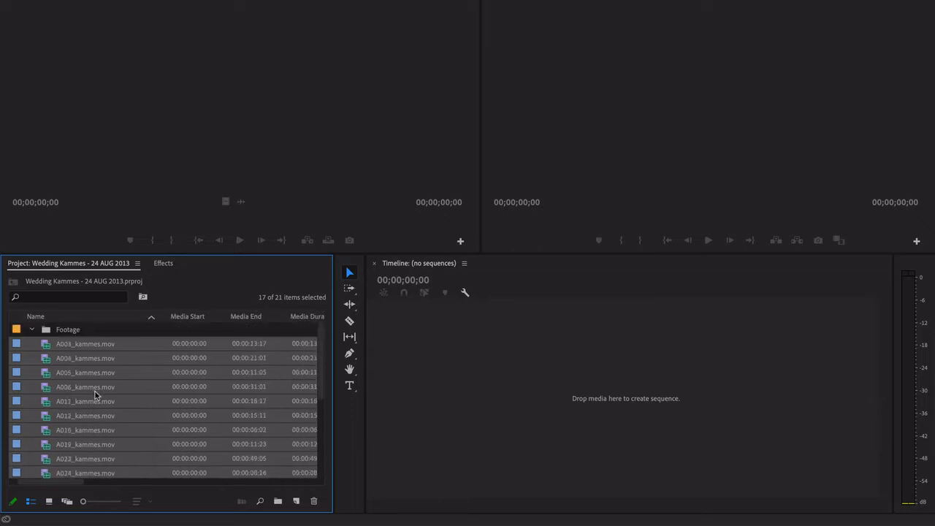
left_click_drag(57, 342, 49, 332)
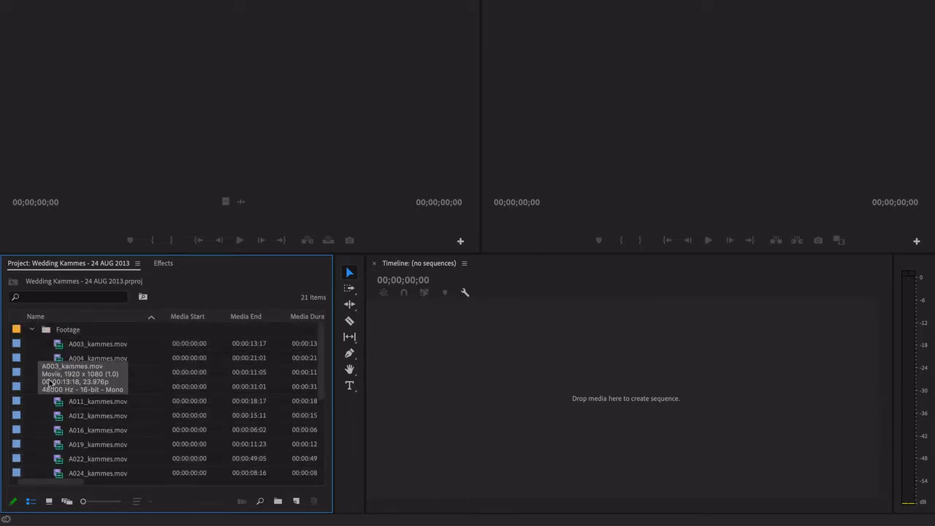
left_click(32, 330)
left_click(31, 331)
left_click(32, 331)
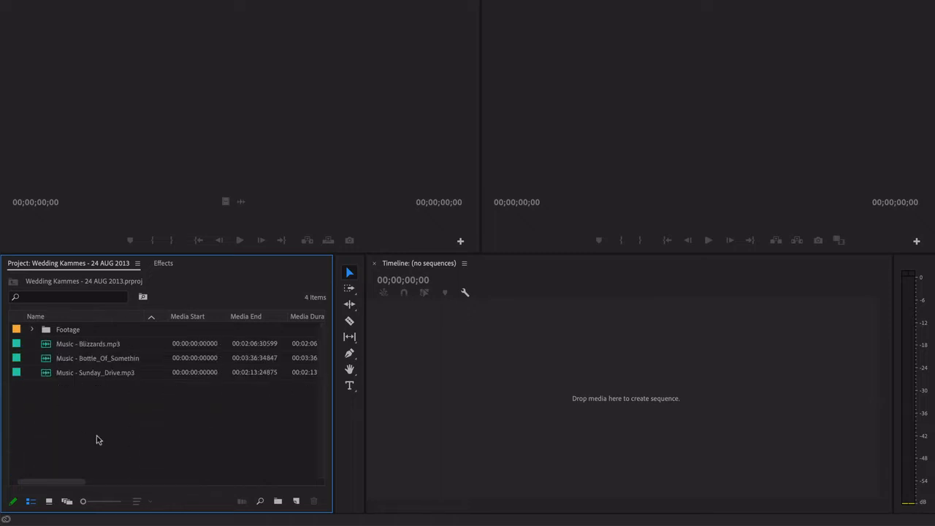
- Create a second bin named Audio at the project's top level
left_click(277, 501)
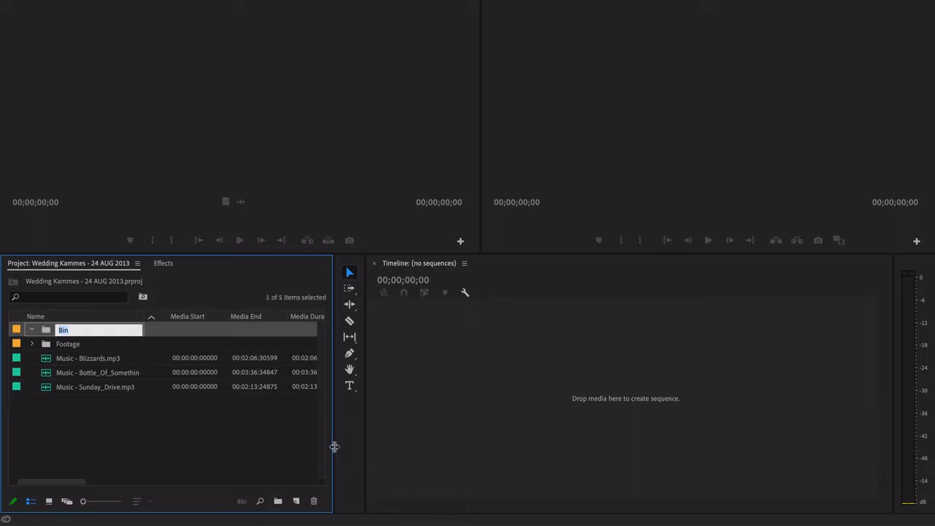
type("Mys")
type("Audio")
key("Tab")
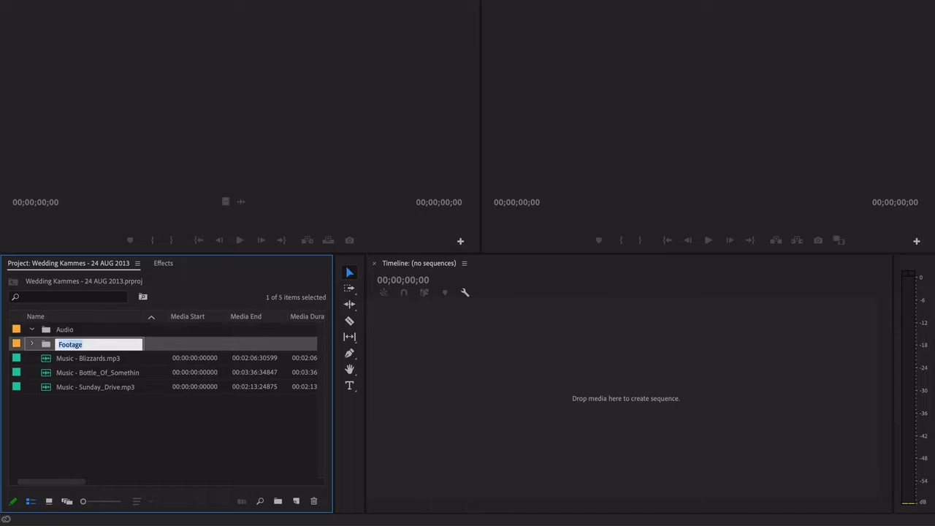
- Move the Blizzards, Bottle_Of_Something and Sunday_Drive music files into the Audio bin and collapse it
left_click(105, 360)
left_click(106, 387, "shift")
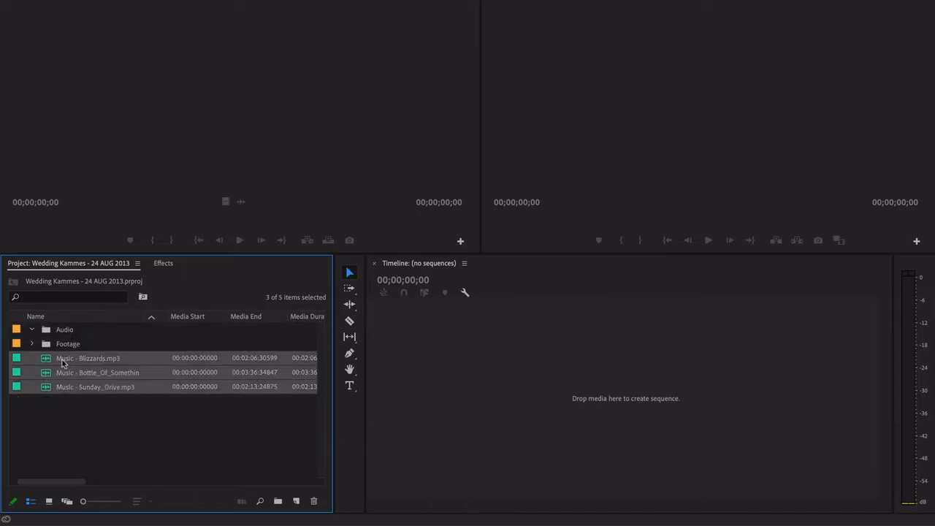
left_click_drag(50, 363, 45, 330)
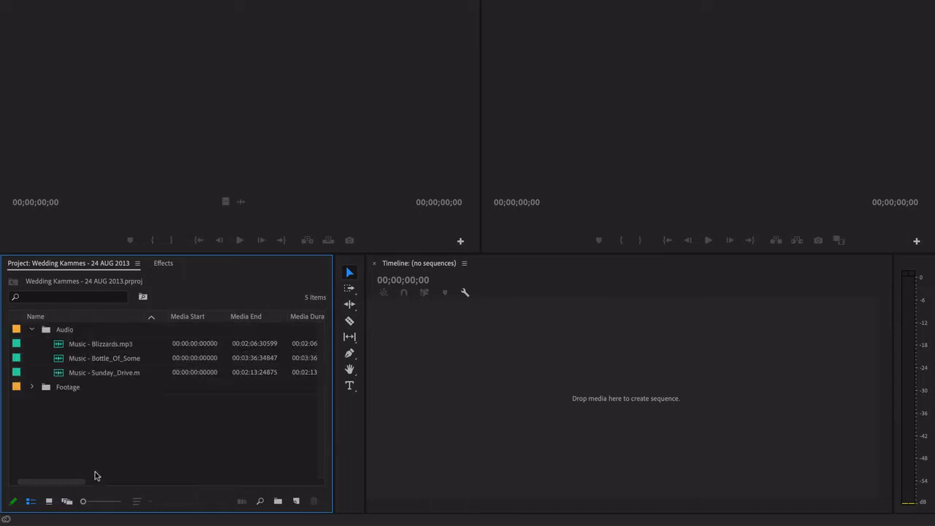
left_click(31, 330)
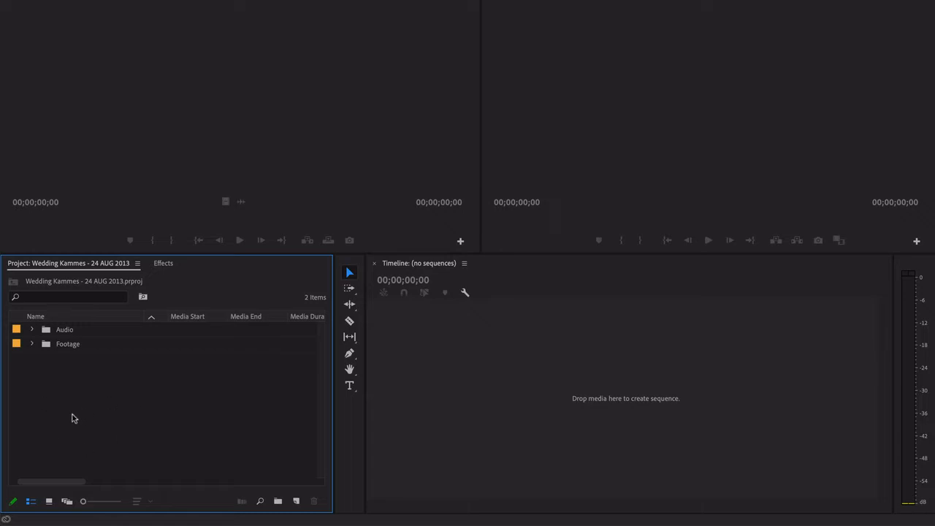
- Open the Footage and Audio bins in separate panels and look through their contents
left_click(46, 346)
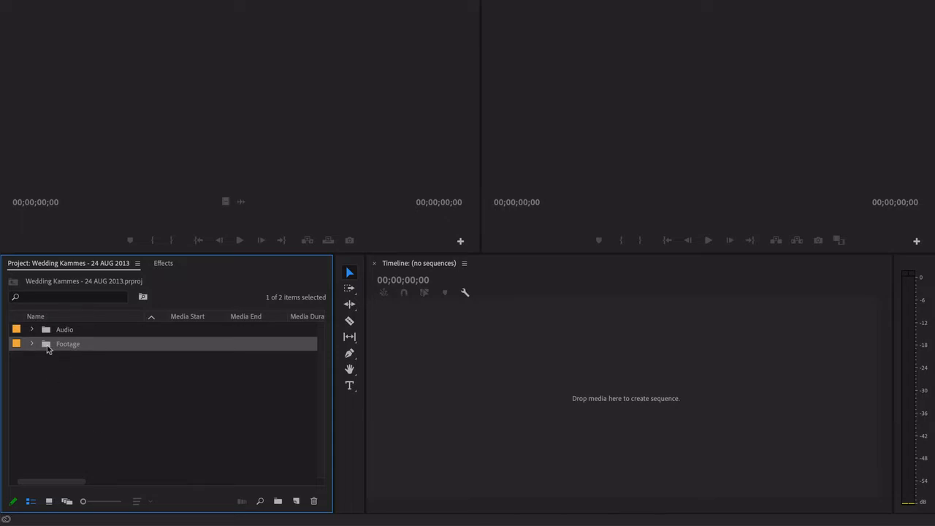
double_click(47, 348)
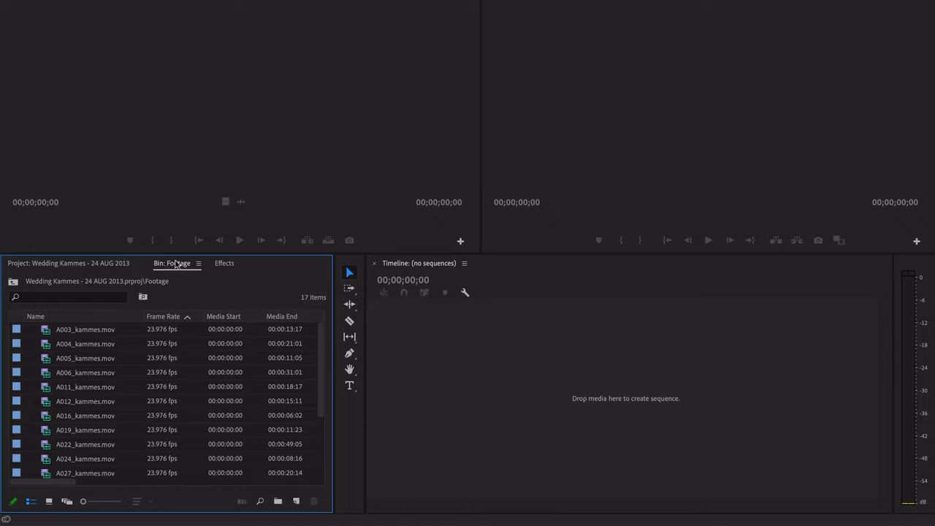
left_click(54, 267)
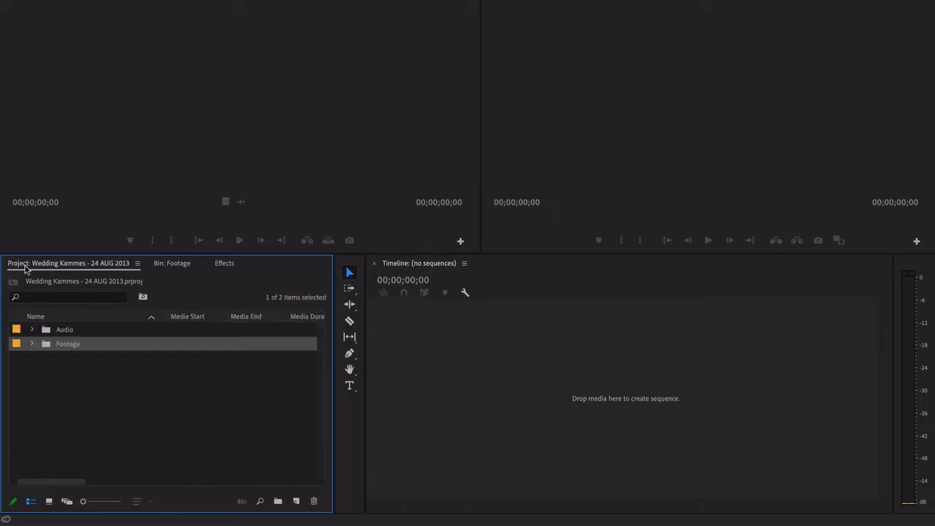
left_click(172, 265)
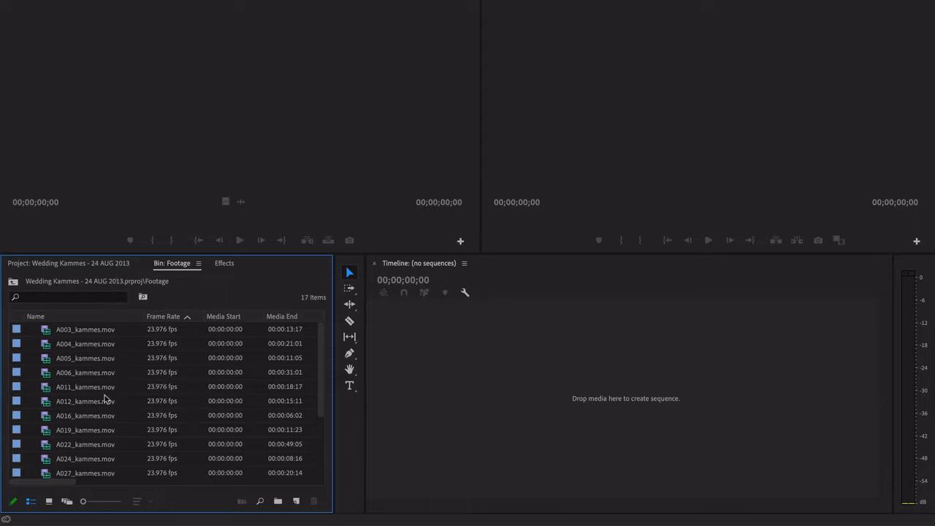
left_click(102, 264)
double_click(46, 333)
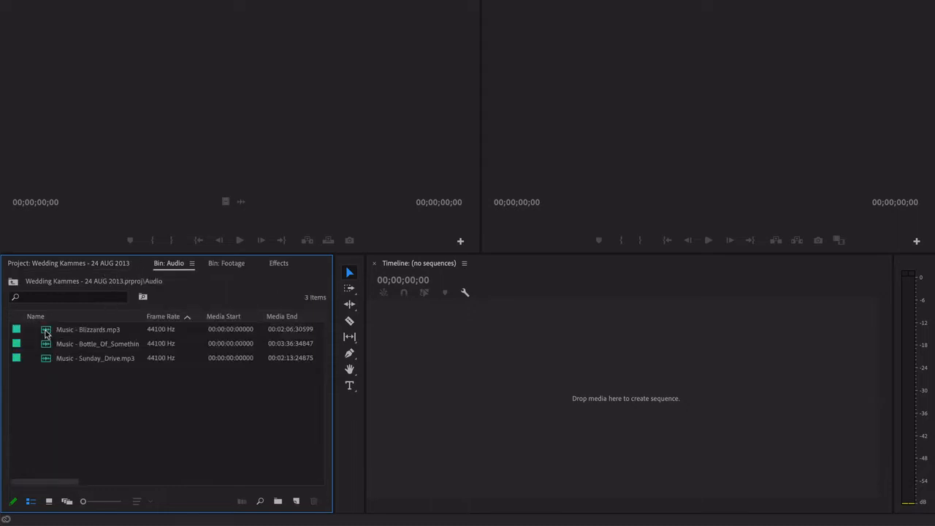
left_click(228, 265)
left_click(179, 266)
- Close the Audio and Footage bin panels and return to the main project panel
left_click(193, 265)
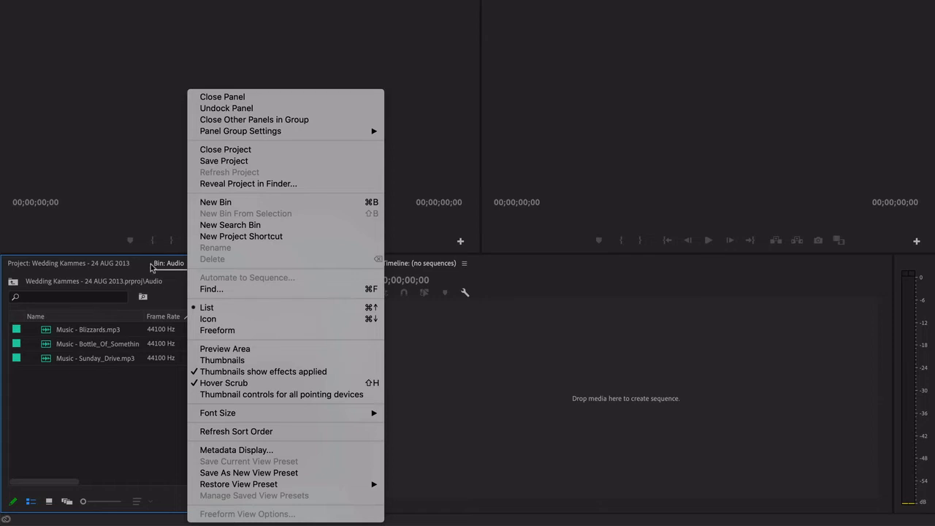
left_click(192, 264)
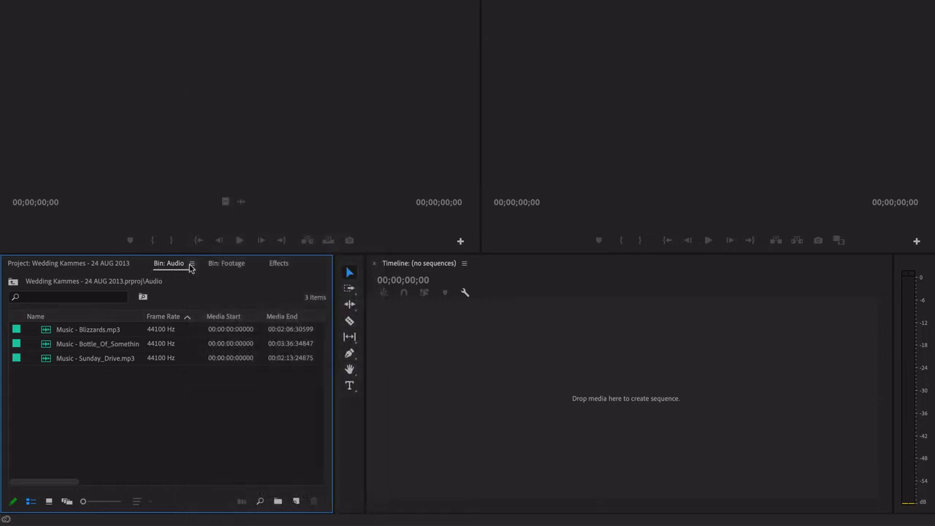
left_click(191, 265)
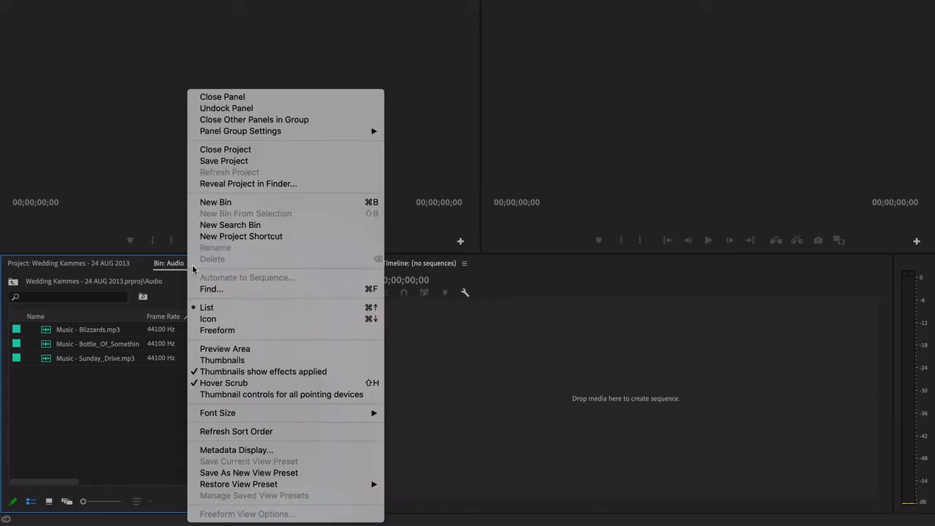
left_click(220, 100)
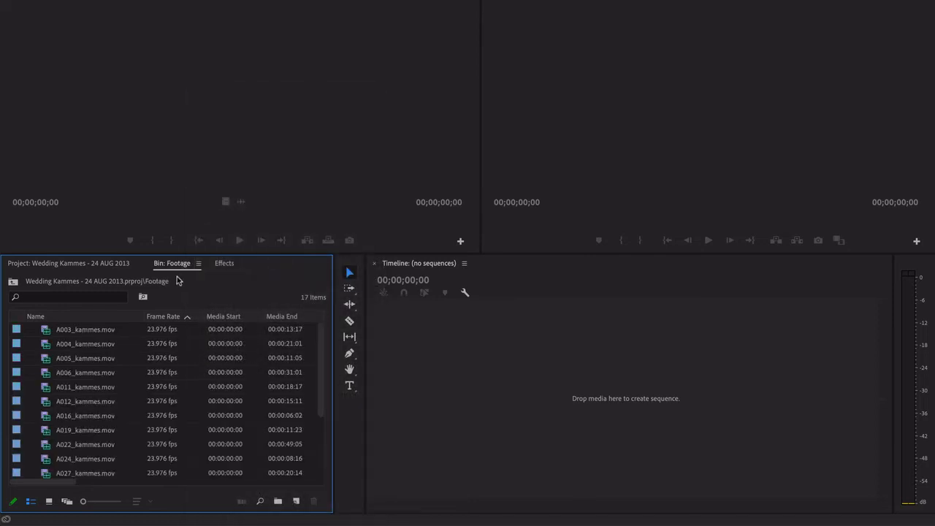
left_click(198, 263)
left_click(225, 98)
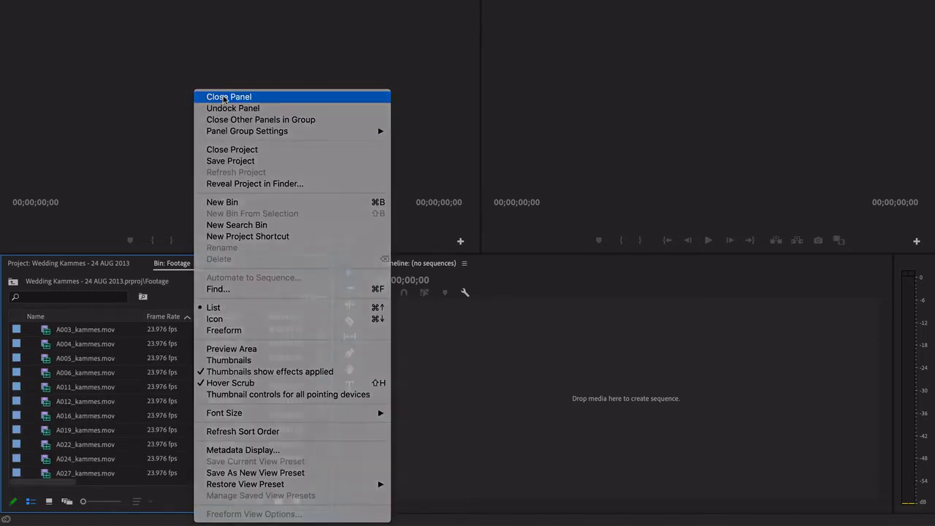
left_click(73, 266)
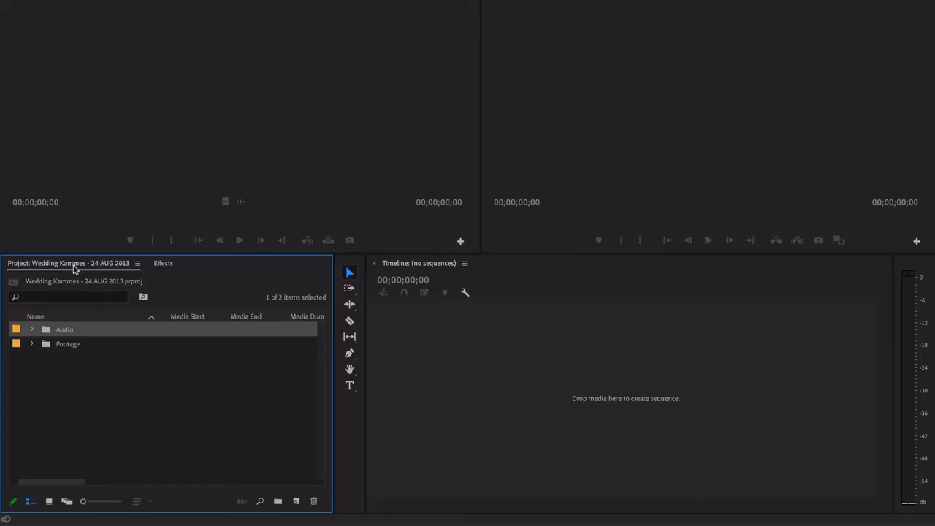
- Expand the Audio and Footage bins in the project list to view their contents, leaving only Footage expanded with clip A003 selected
left_click(31, 332)
left_click(31, 331)
left_click(31, 344)
left_click(31, 344)
left_click(32, 344)
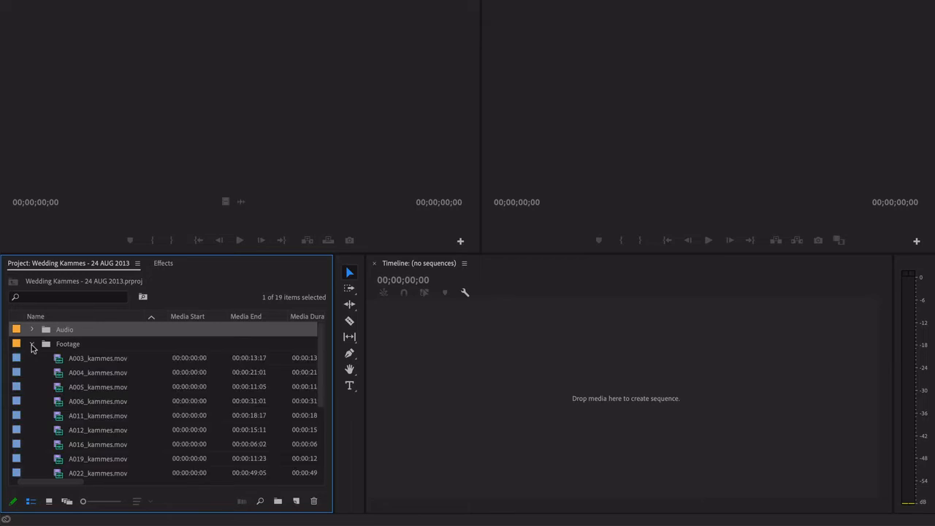
left_click(88, 361)
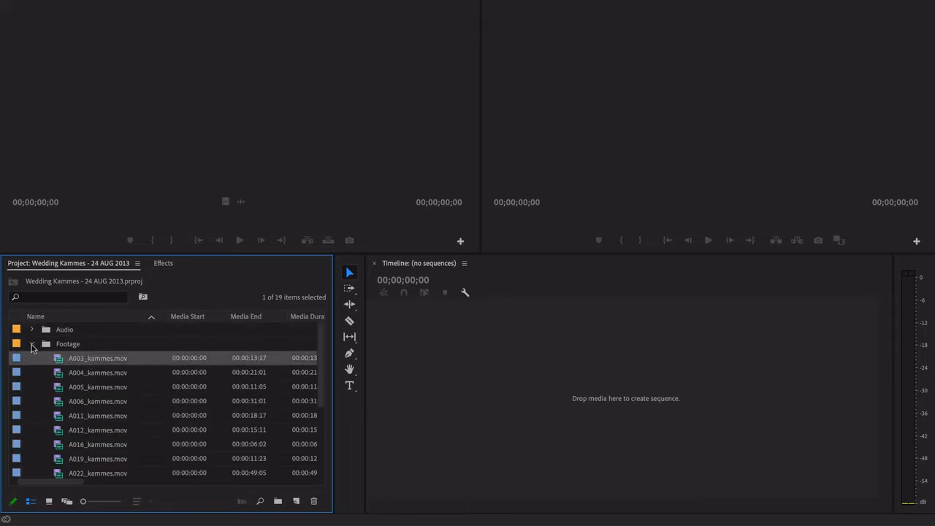
- View the Footage bin in its own panel, close that panel and collapse the bin in the project list
double_click(46, 344)
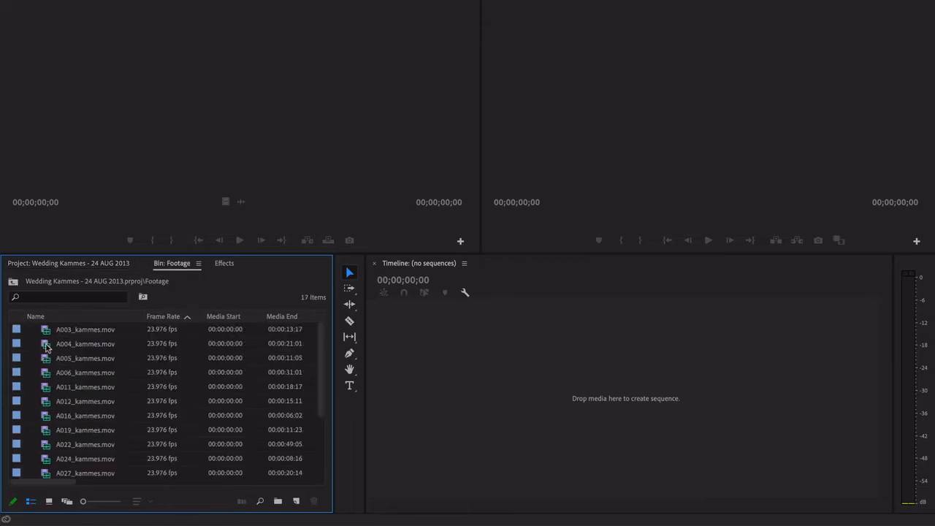
left_click(198, 263)
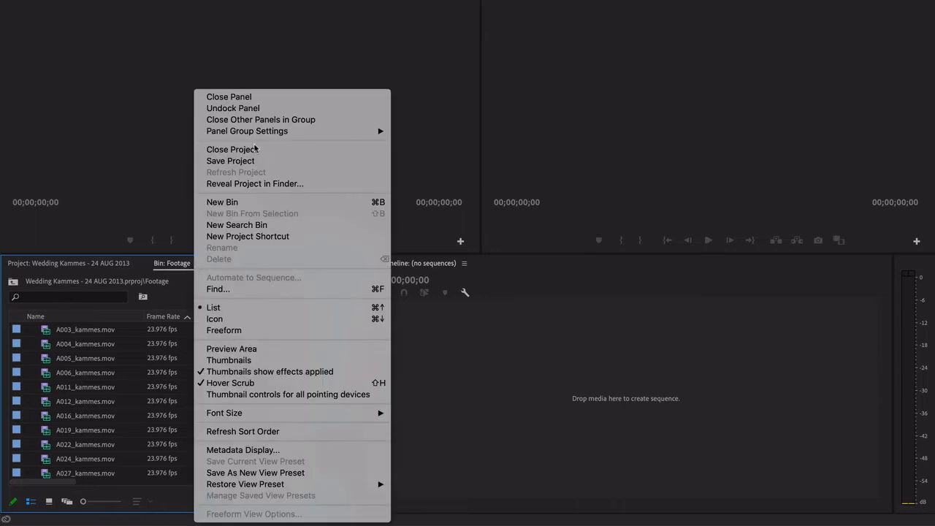
left_click(222, 97)
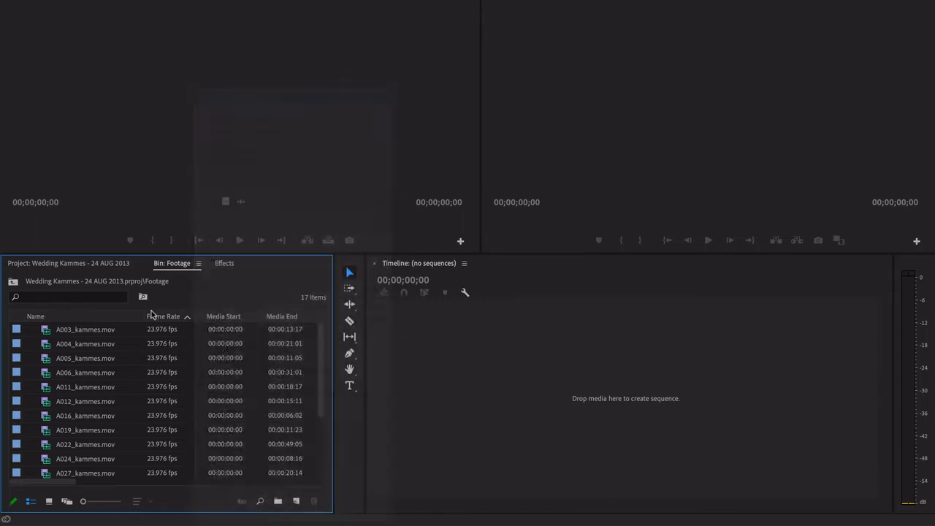
left_click(76, 269)
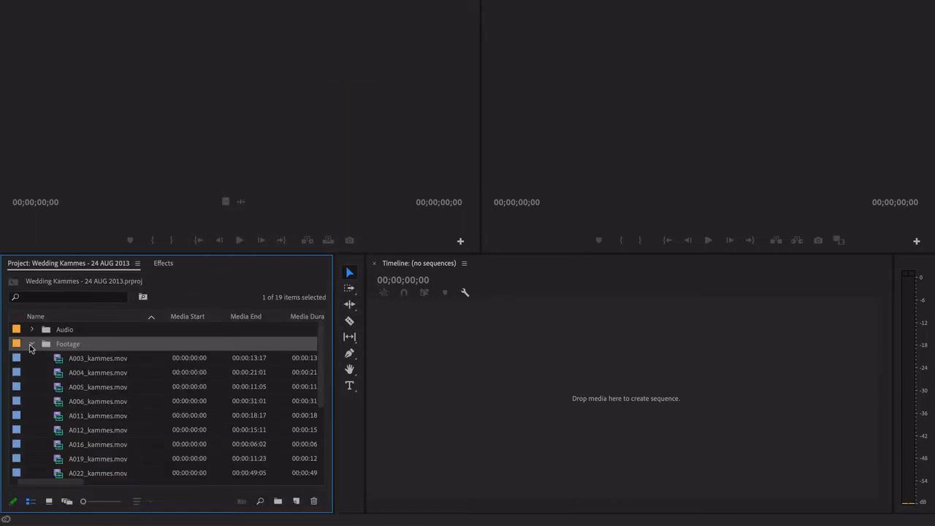
left_click(31, 345)
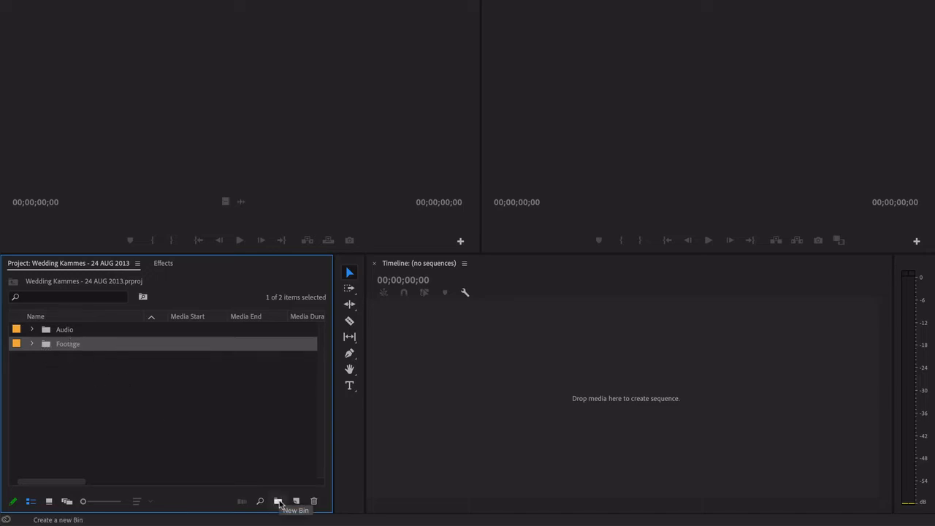
left_click(47, 333)
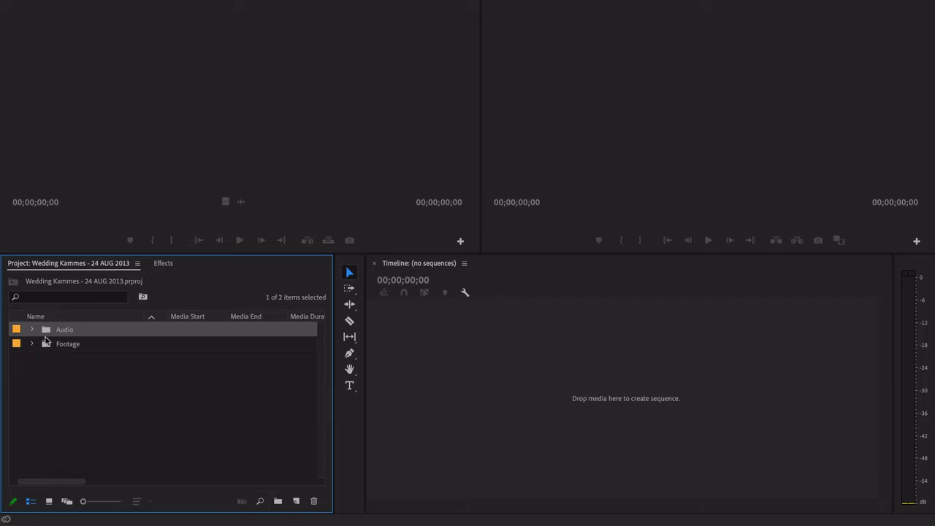
left_click(278, 504)
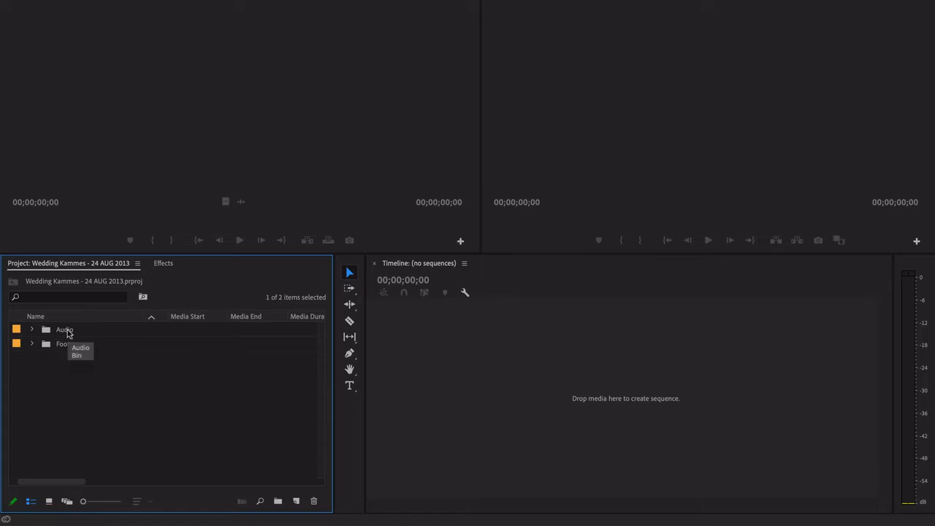
- Name the new bin nested inside the Audio bin Graphics
left_click(32, 332)
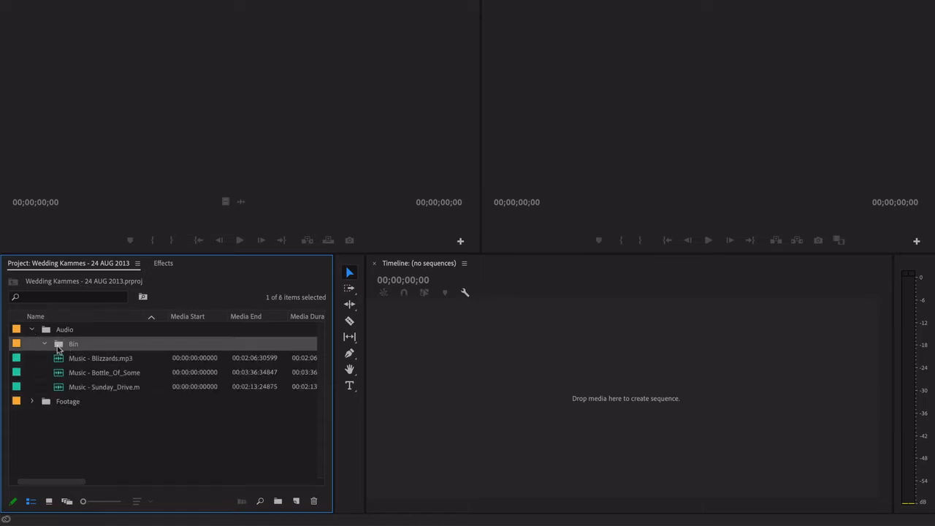
left_click(73, 344)
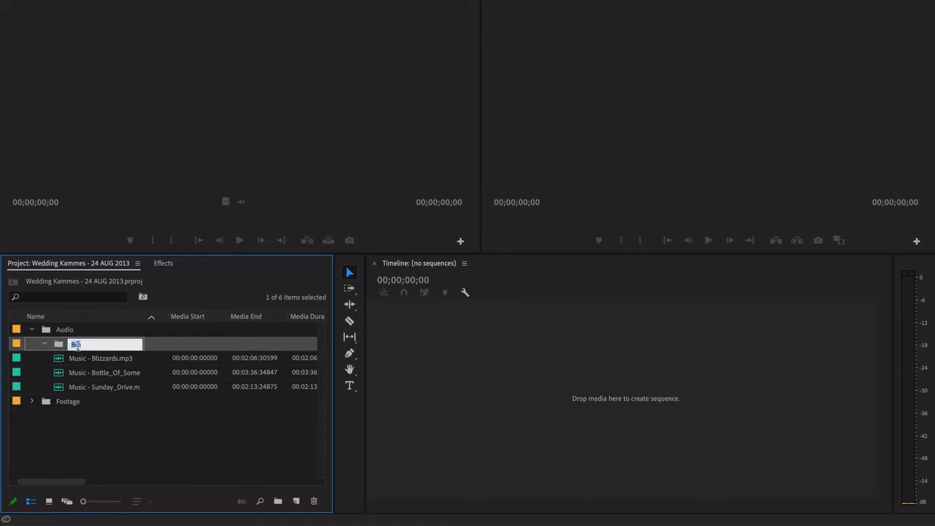
type("Graphics")
key("Tab")
left_click(102, 439)
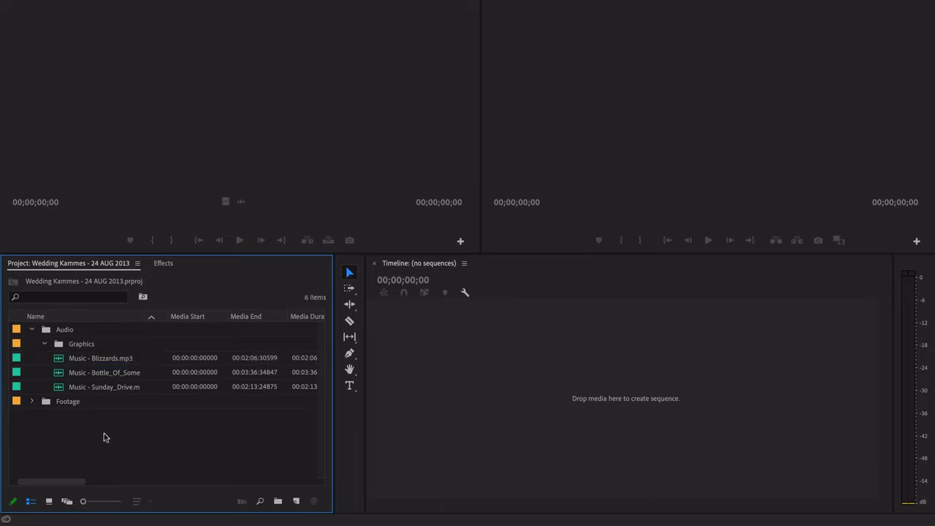
- Move the Graphics bin out of Audio to the top level of the project and collapse the Audio bin
left_click(60, 347)
left_click_drag(67, 416, 65, 435)
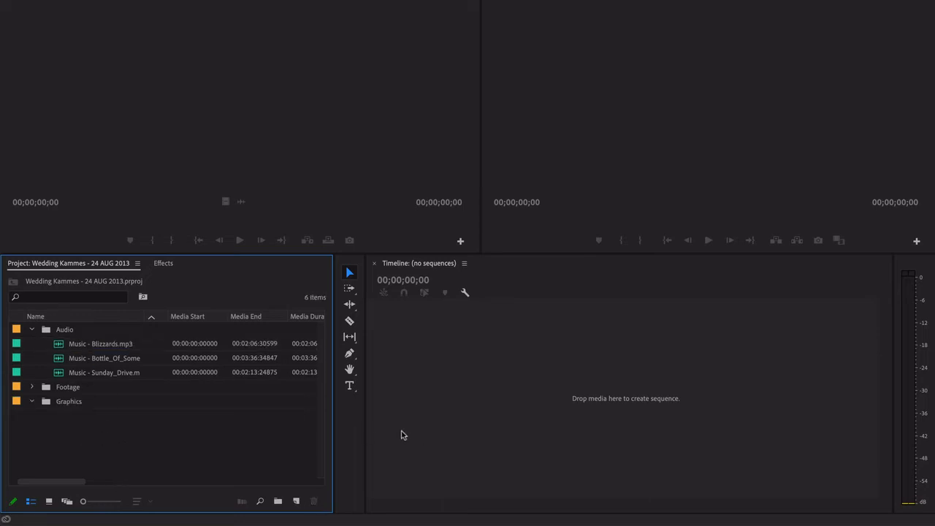
left_click(31, 329)
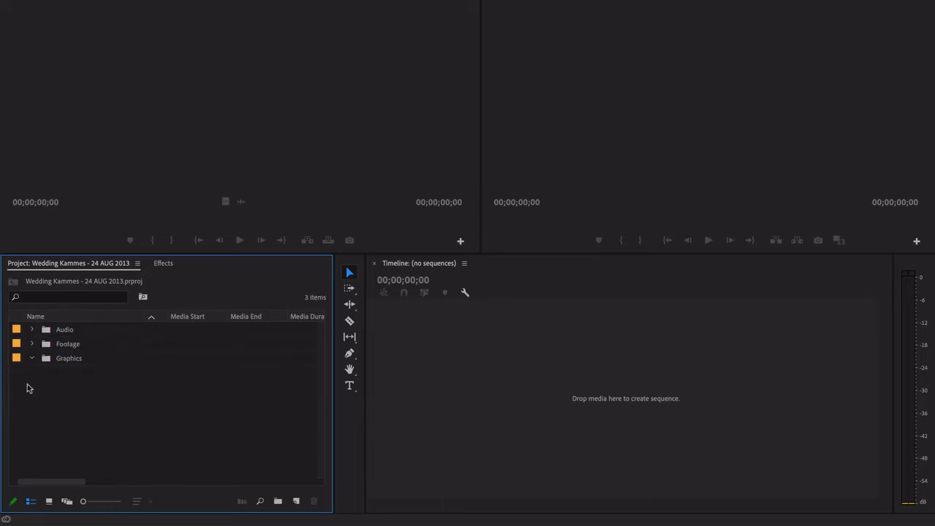
- Create a new bin inside the Footage bin and move it into the Audio bin, leaving Footage collapsed
left_click(44, 348)
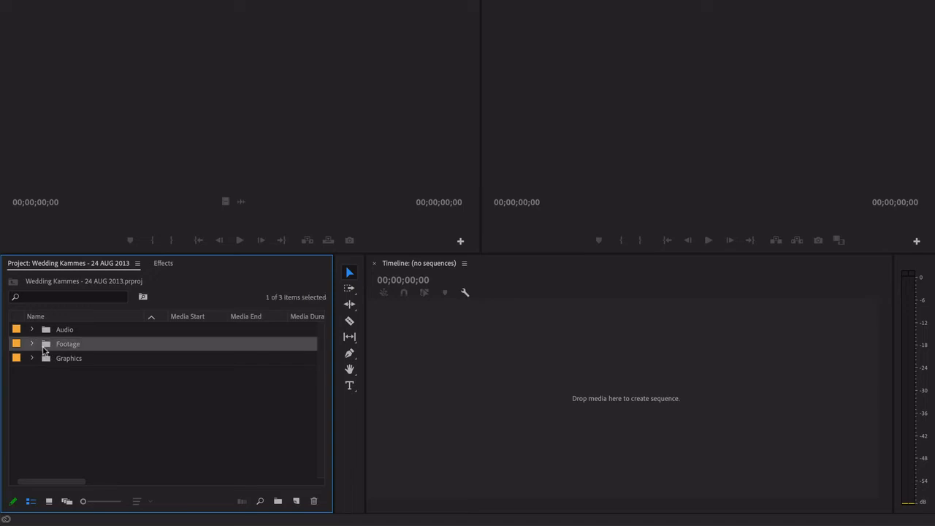
left_click(279, 503)
left_click(31, 344)
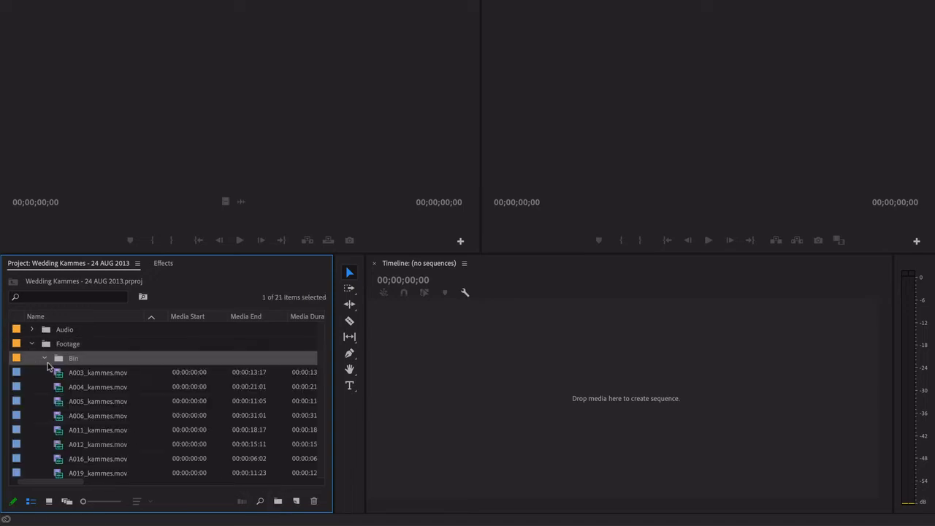
left_click_drag(52, 360, 104, 332)
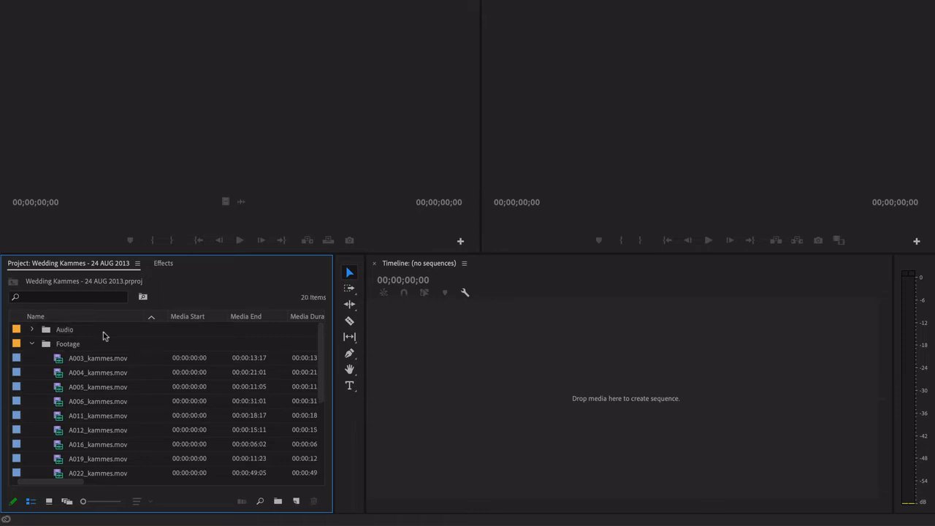
left_click(32, 344)
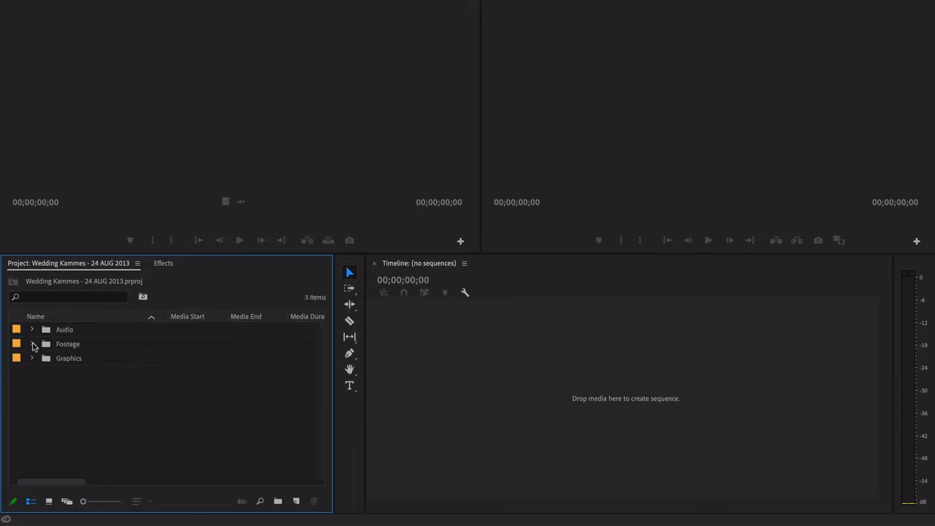
left_click(32, 344)
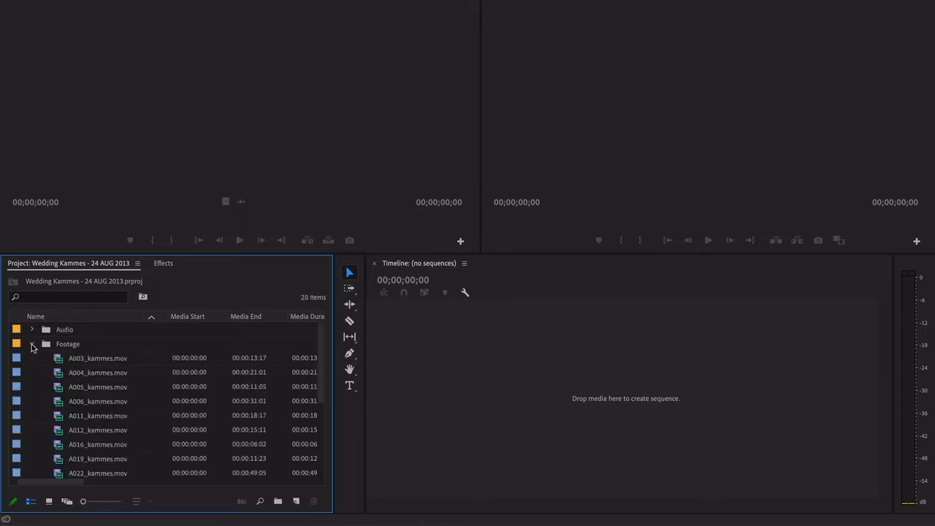
left_click(32, 344)
- Move the extra bin from Audio to the project's top level, delete it and collapse the Audio bin
left_click(32, 330)
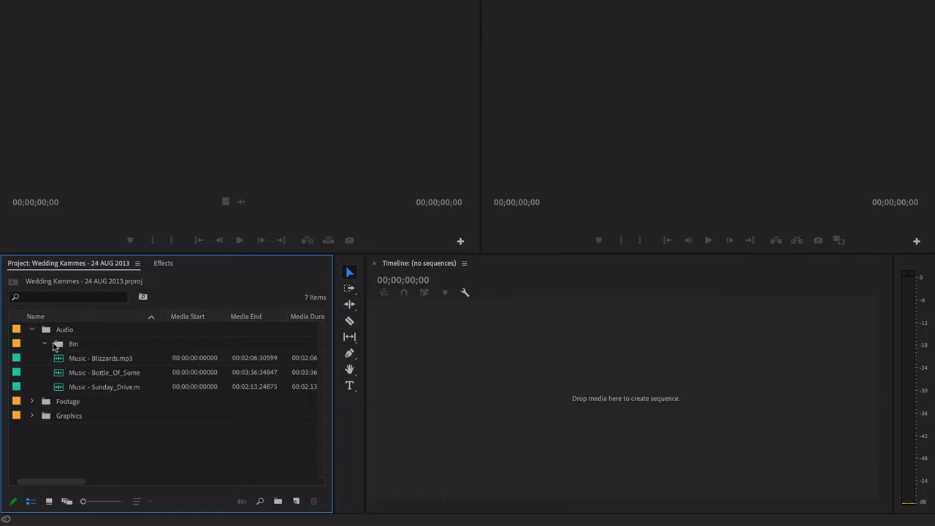
left_click_drag(58, 344, 174, 458)
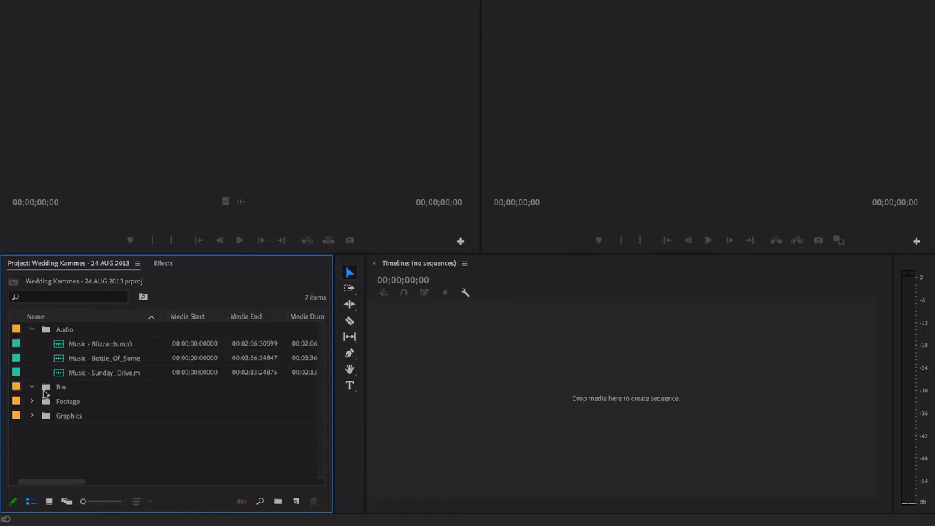
left_click(44, 389)
key("Delete")
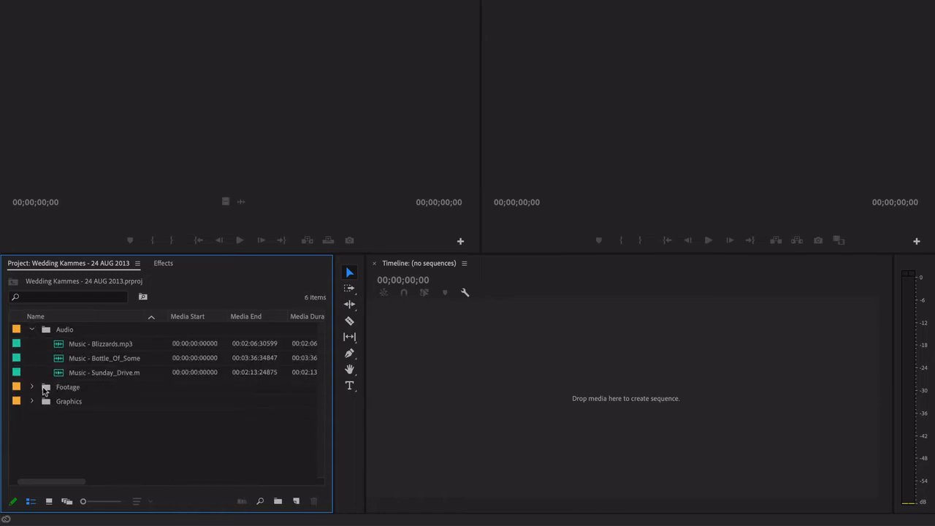
left_click(33, 330)
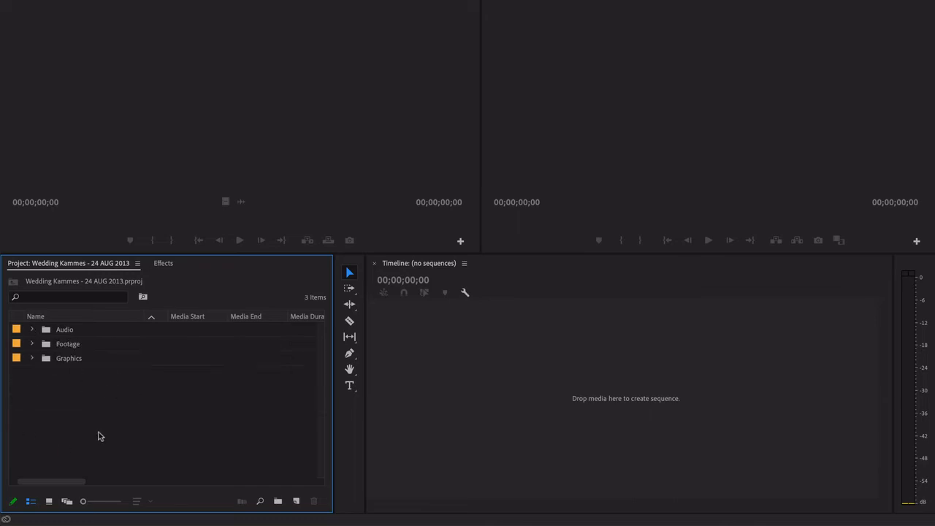
- Clear the Graphics bin selection and create a new bin at the top level of the project
left_click(74, 358)
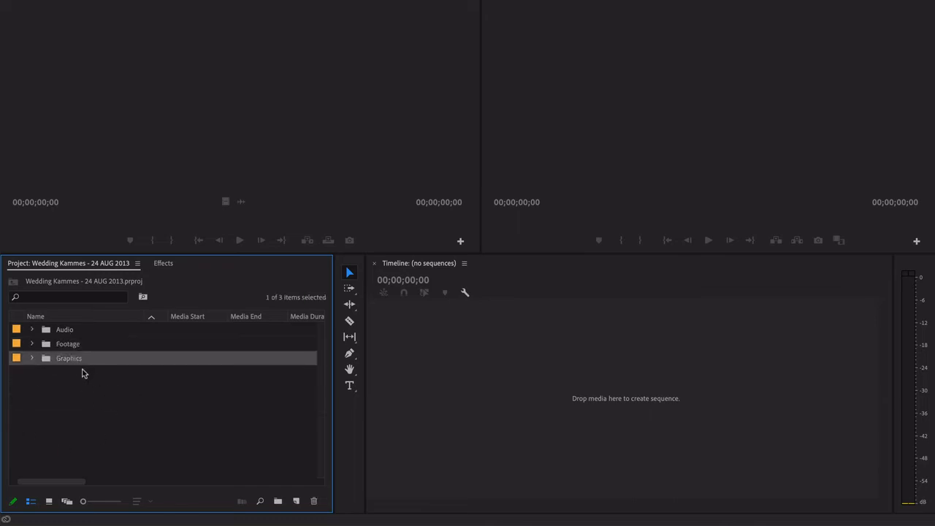
left_click(300, 399)
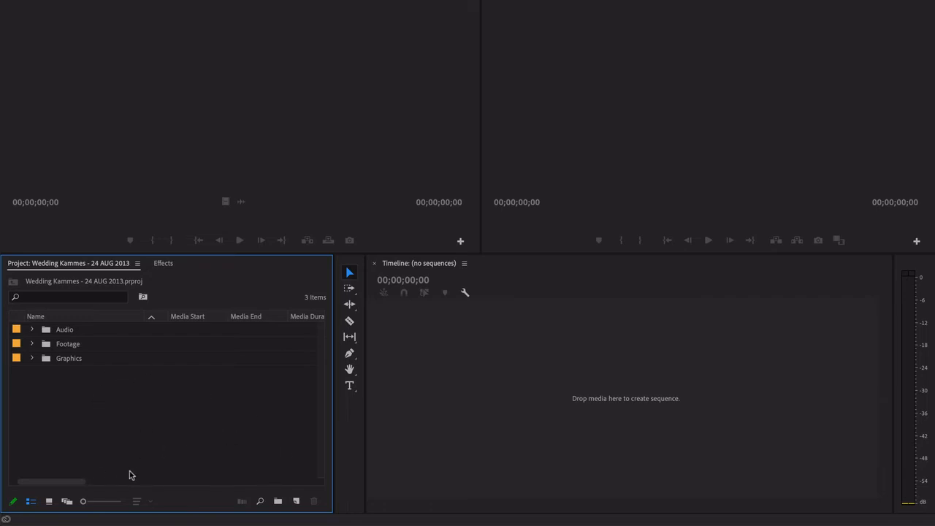
left_click(278, 502)
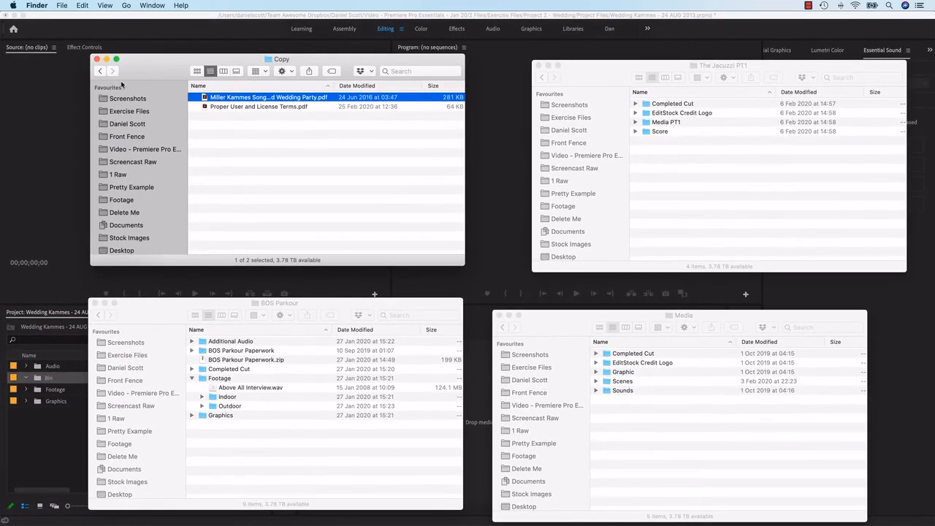
- View the Project 2 - Wedding folder in Finder, highlighting Project Files and Renders, and the Audio through Graphics folders separately
left_click(105, 48)
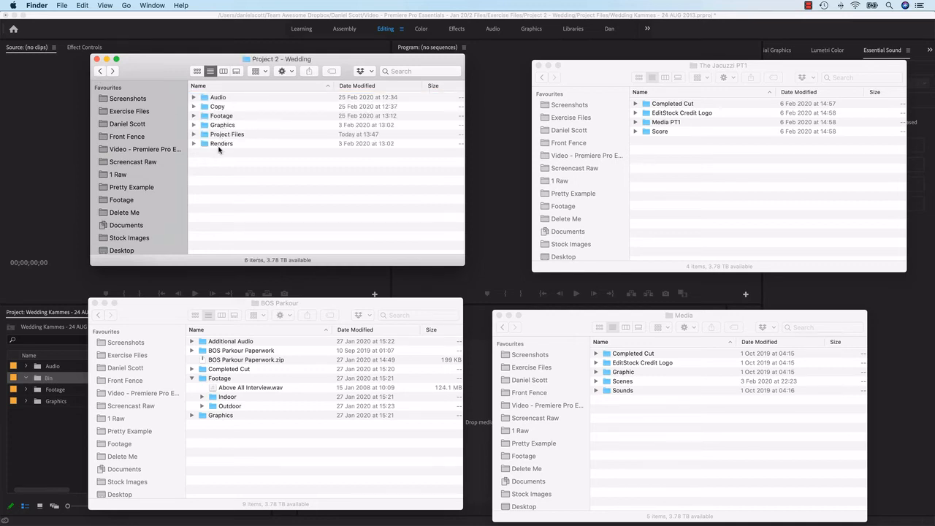
left_click(225, 136)
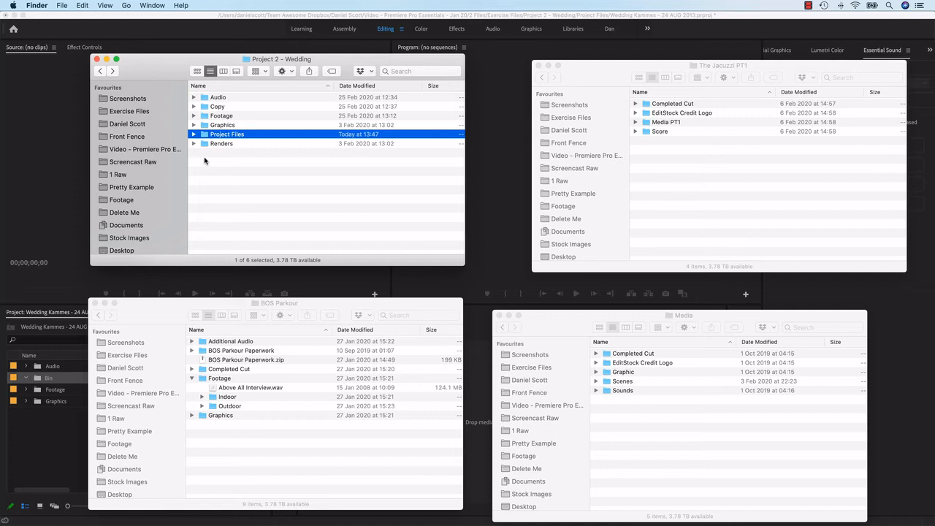
left_click(219, 144, "super")
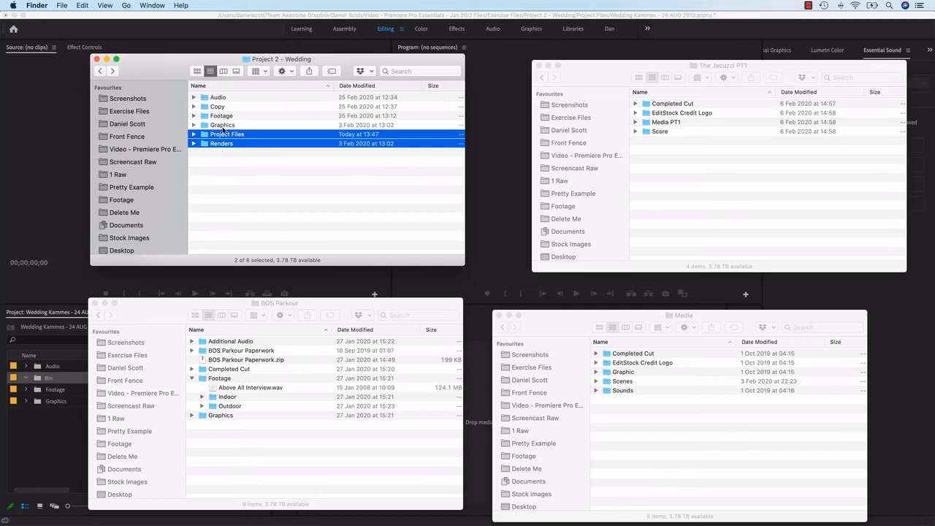
left_click(224, 126)
left_click(218, 99, "shift")
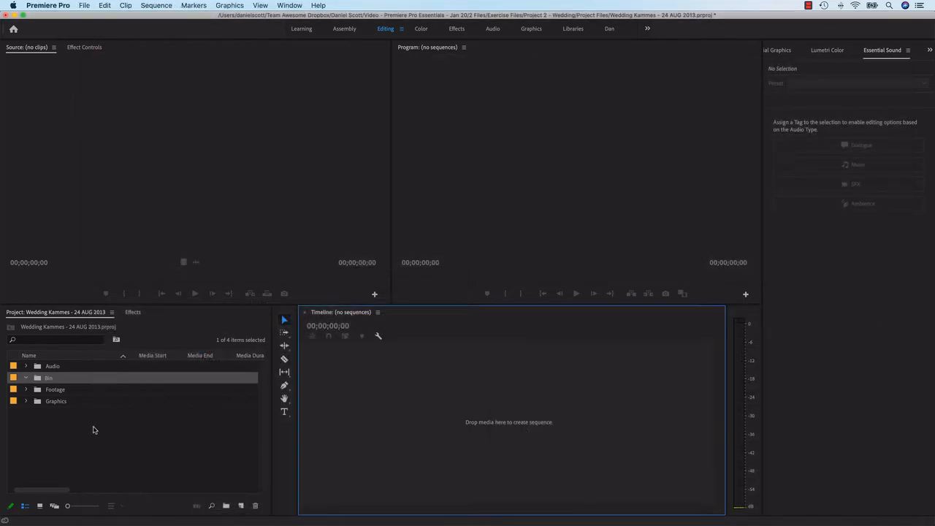
- Delete all the bins from the project
left_click_drag(93, 427, 38, 367)
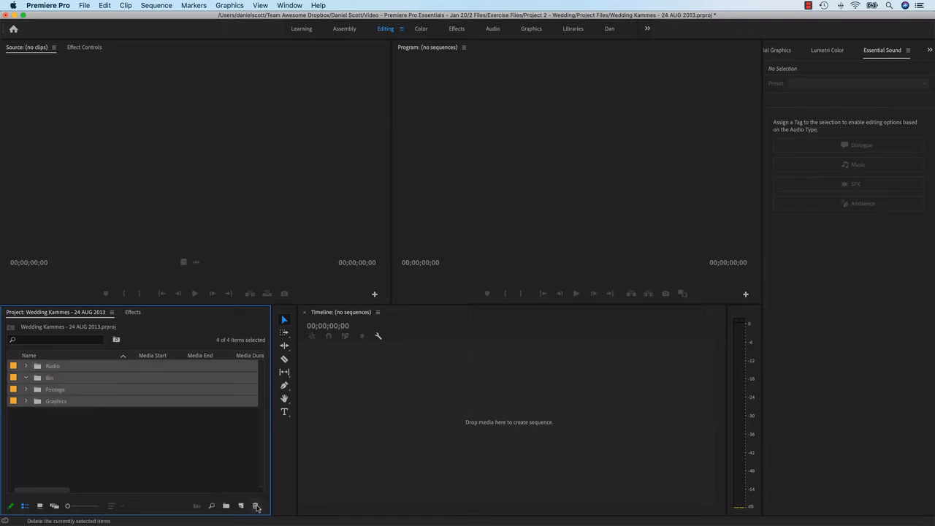
left_click(255, 505)
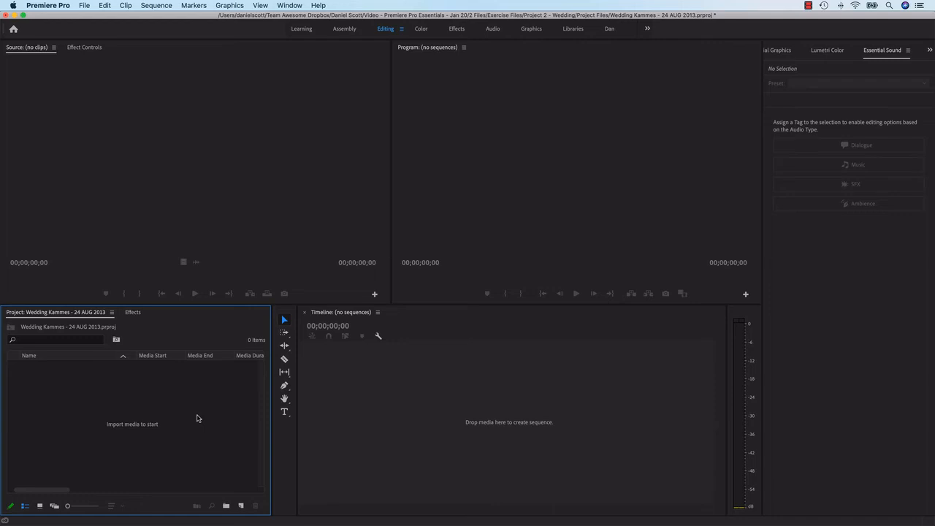
- Import the Audio, Copy, Footage and Graphics folders from Project 2 - Wedding in Exercise Files
double_click(123, 398)
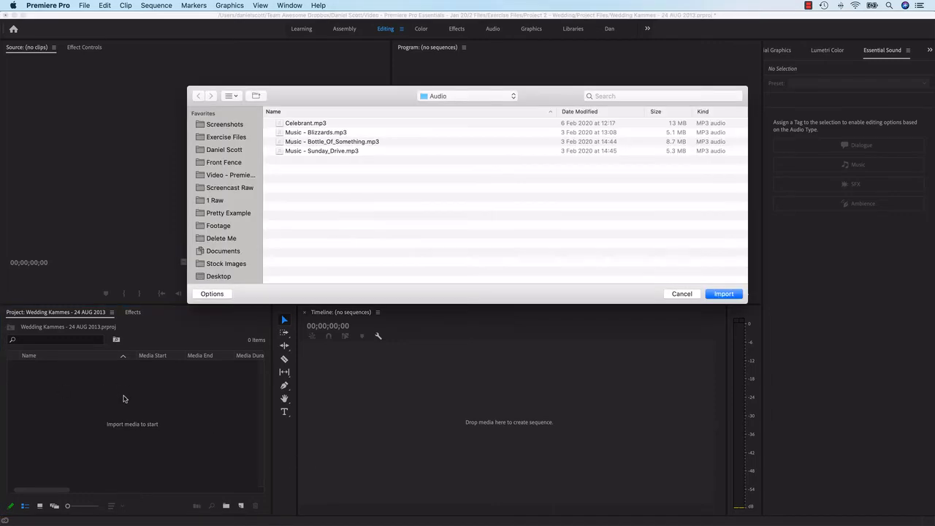
left_click(233, 137)
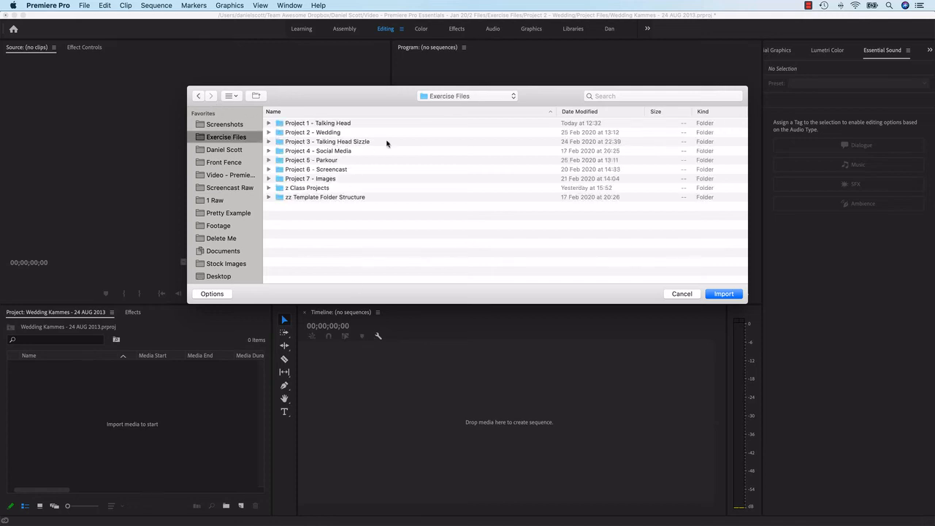
left_click(315, 135)
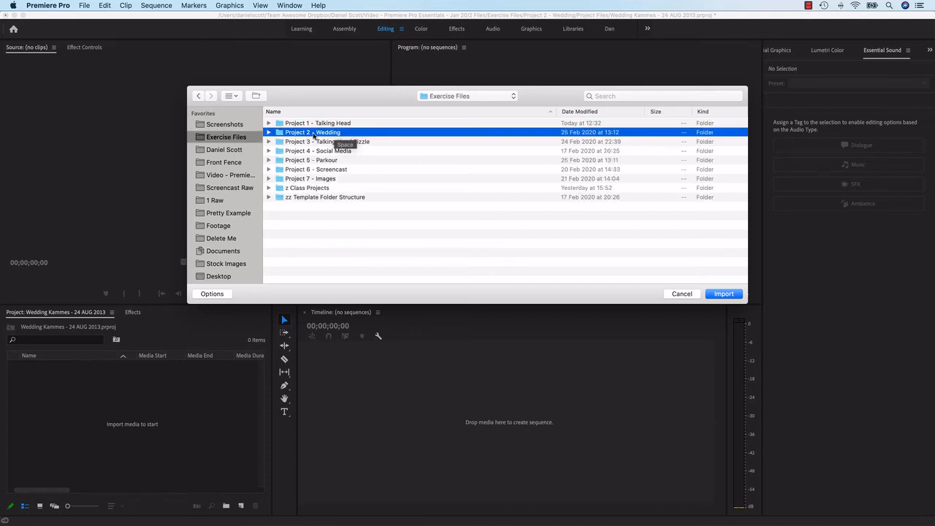
double_click(295, 135)
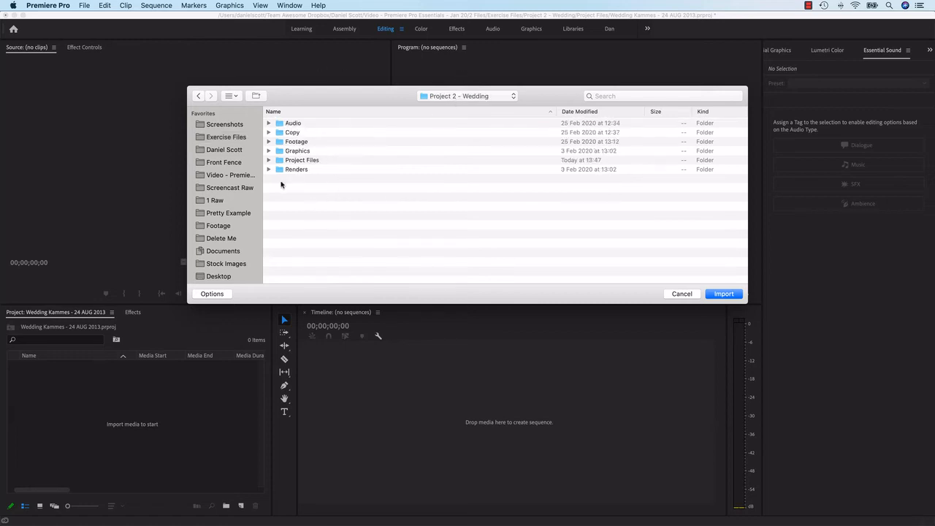
left_click_drag(317, 196, 288, 127)
mouse_move(308, 184)
left_mouse_down()
mouse_move(305, 163)
mouse_move(308, 187)
left_mouse_up()
left_click(302, 152)
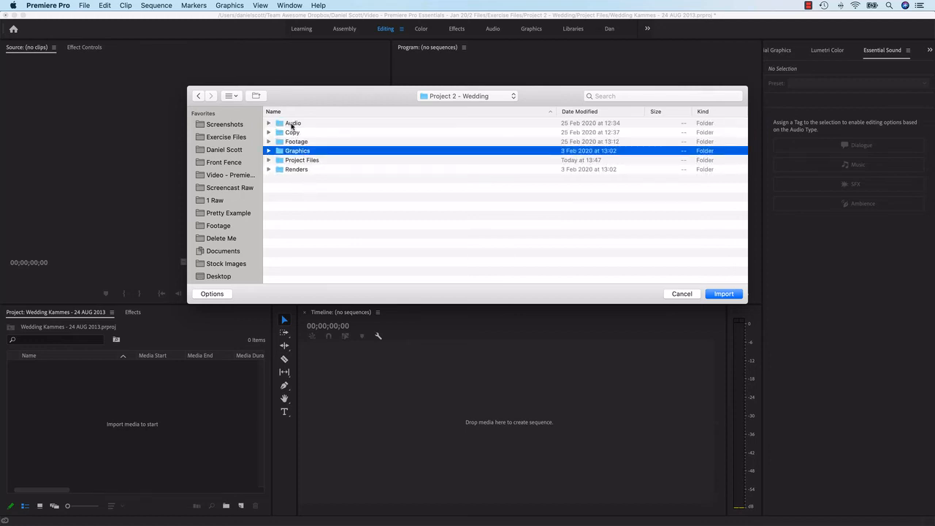
left_click(293, 125, "shift")
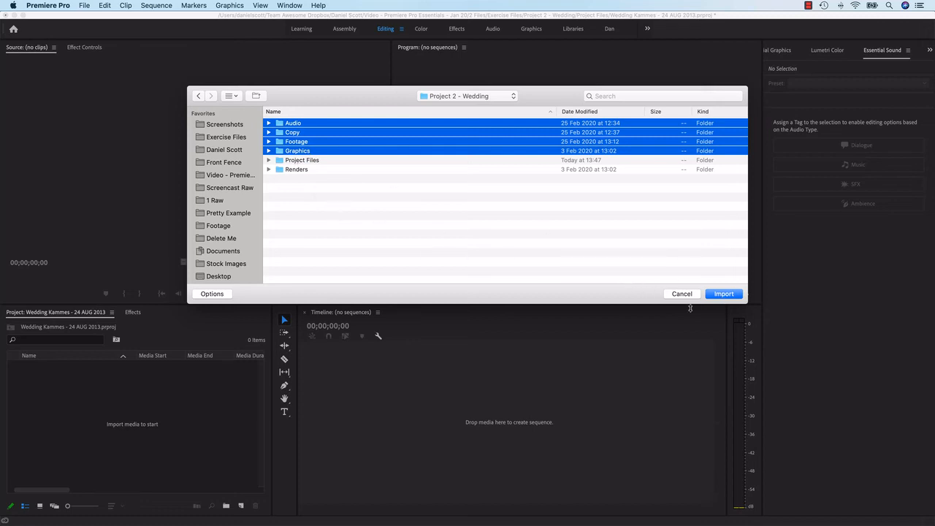
left_click(724, 294)
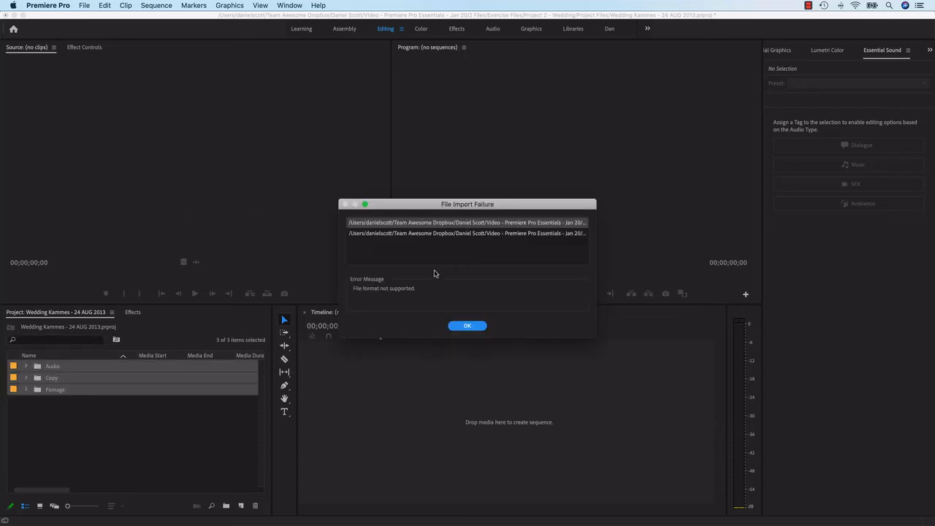
- Examine the files listed in the import failure dialog, dismiss it and deselect the imported bins
left_click(502, 226)
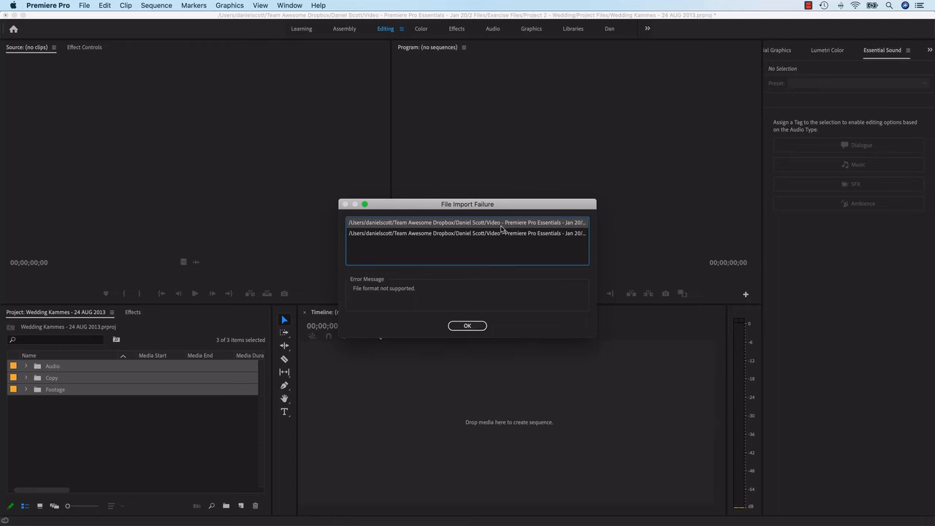
left_click(519, 234)
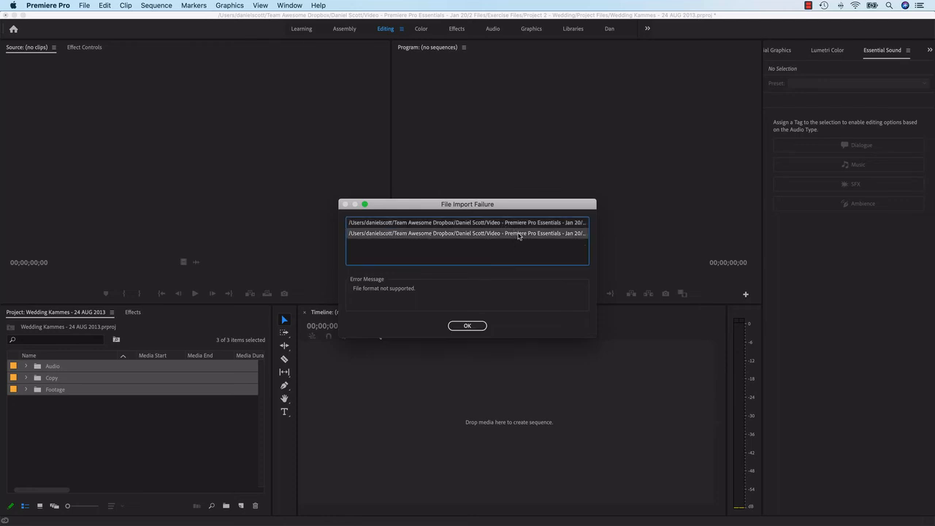
left_click(523, 223)
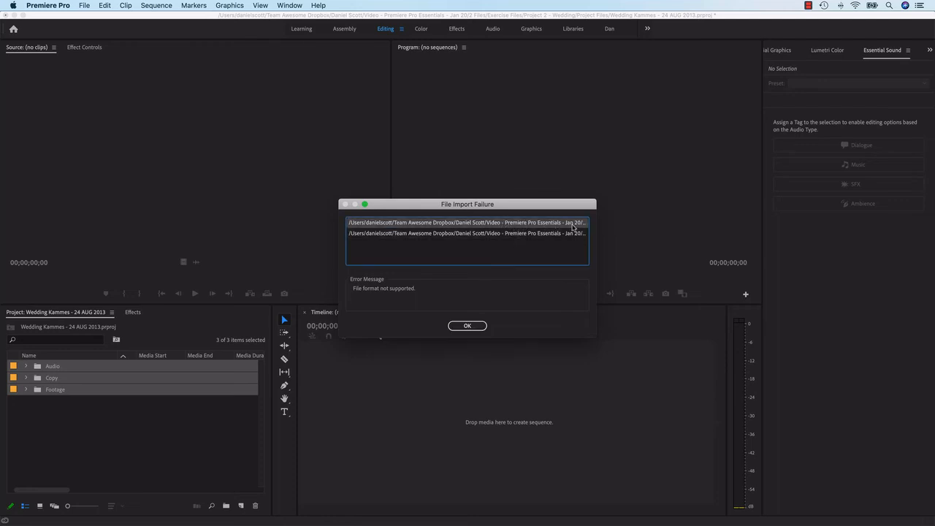
left_click(476, 326)
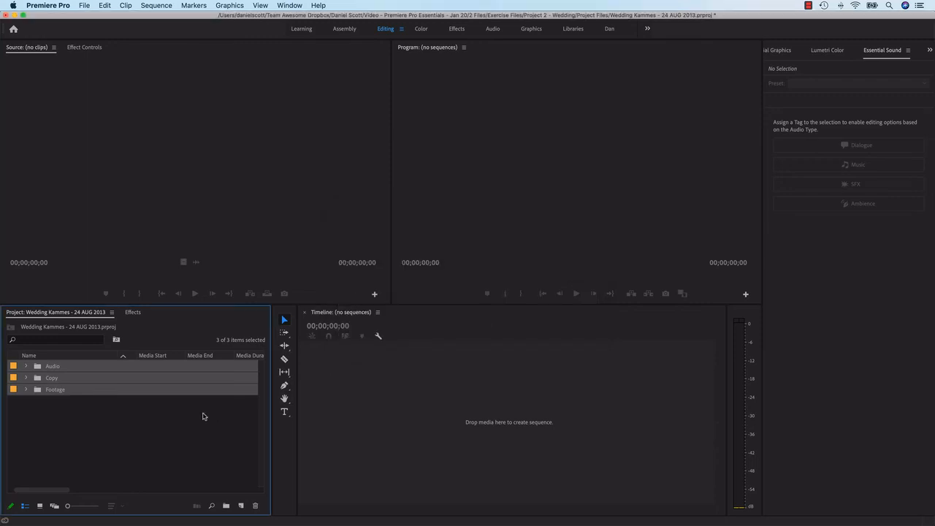
left_click(91, 415)
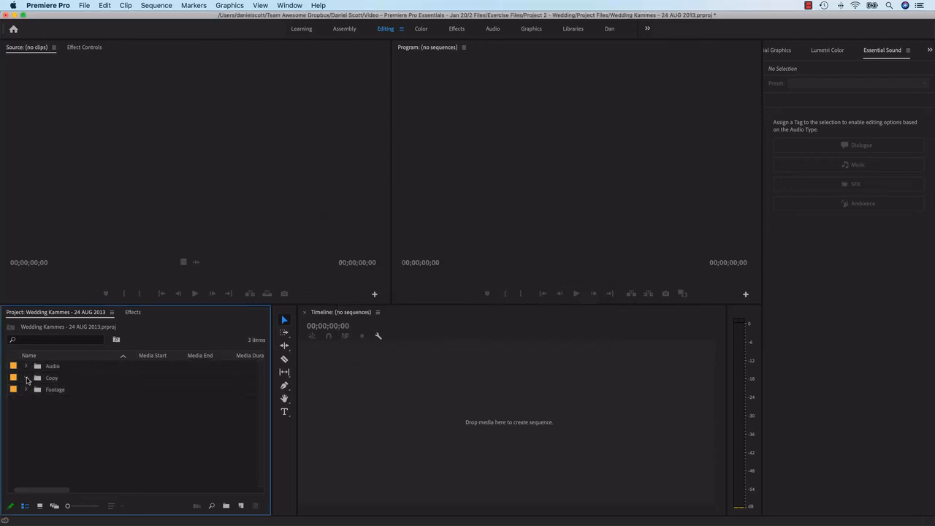
- Examine the Footage bin's A Cam, B Cam, C Cam and D Cam sub-bins, then collapse the Footage bin
left_click(45, 381)
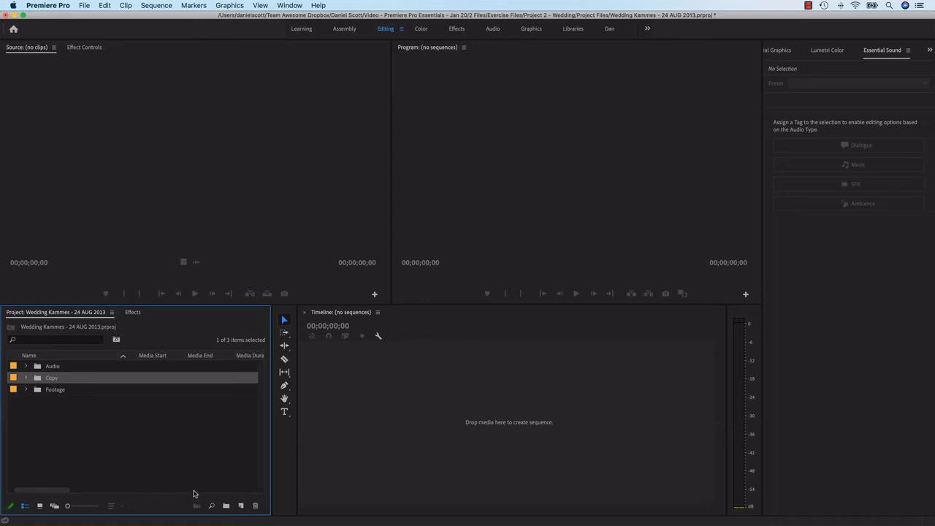
left_click(39, 392)
left_click(27, 390)
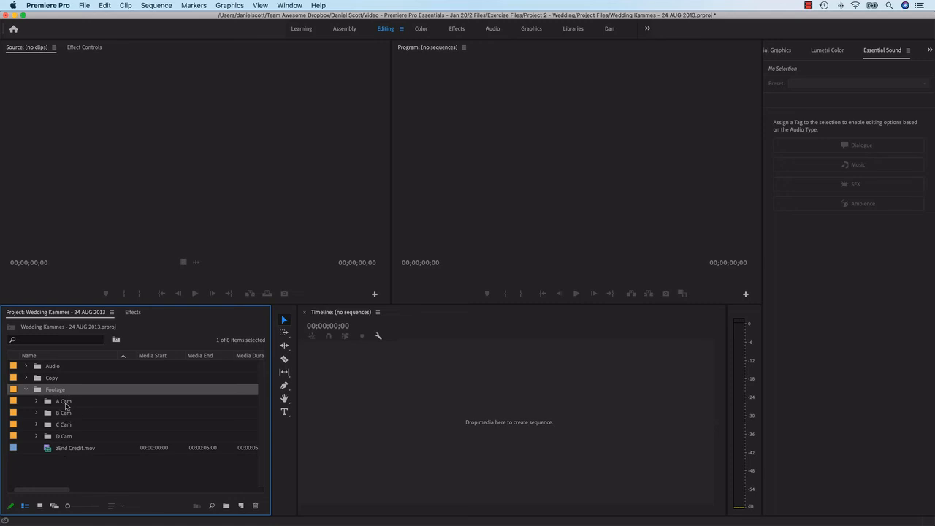
left_click(50, 404)
left_click(52, 414)
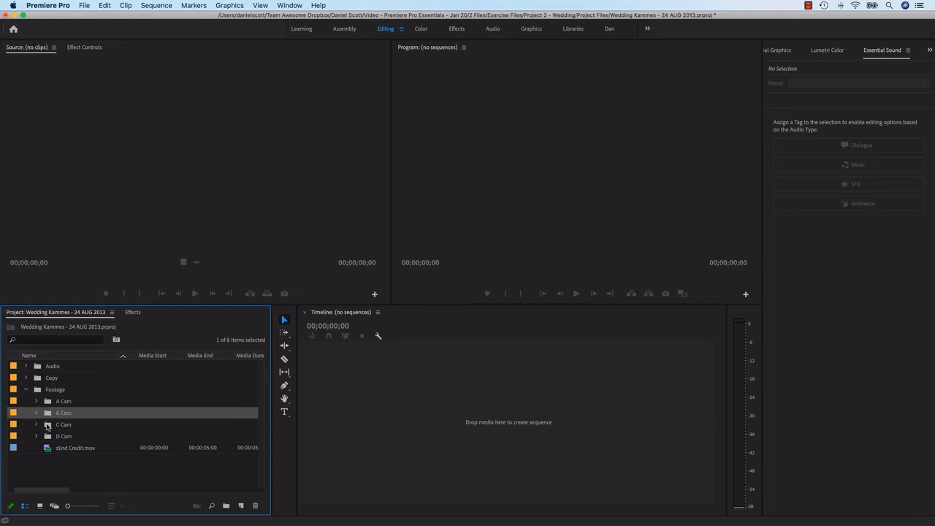
left_click(49, 425)
left_click(47, 437)
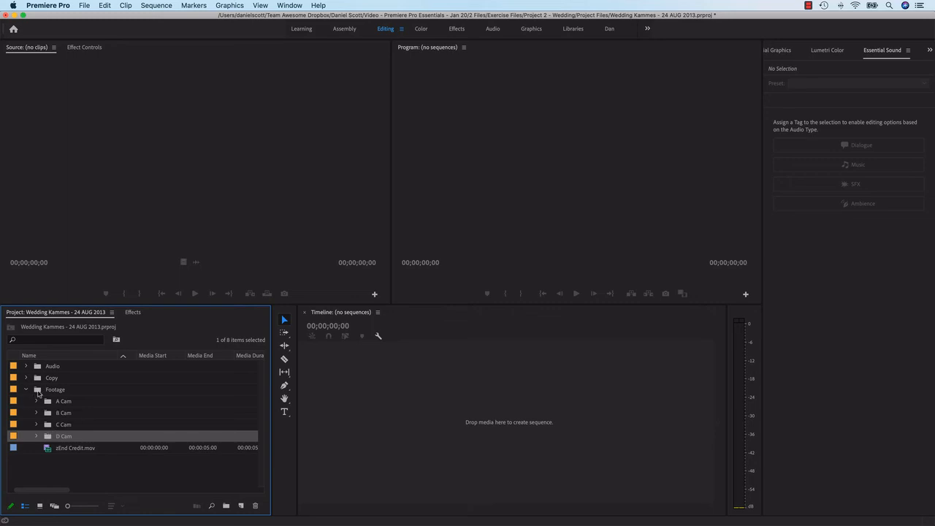
left_click(26, 390)
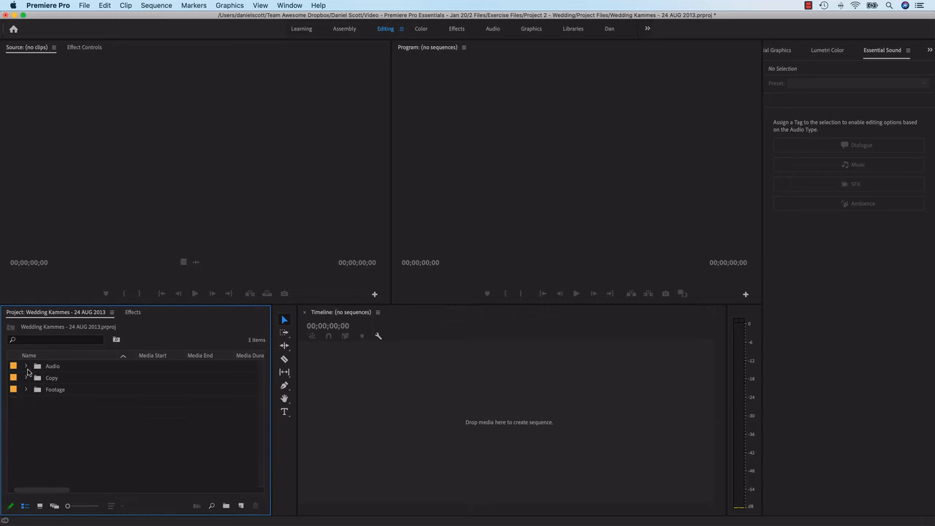
- Check the contents of the Audio bin and delete the Copy bin from the project
left_click(26, 366)
left_click(26, 366)
left_click(49, 381)
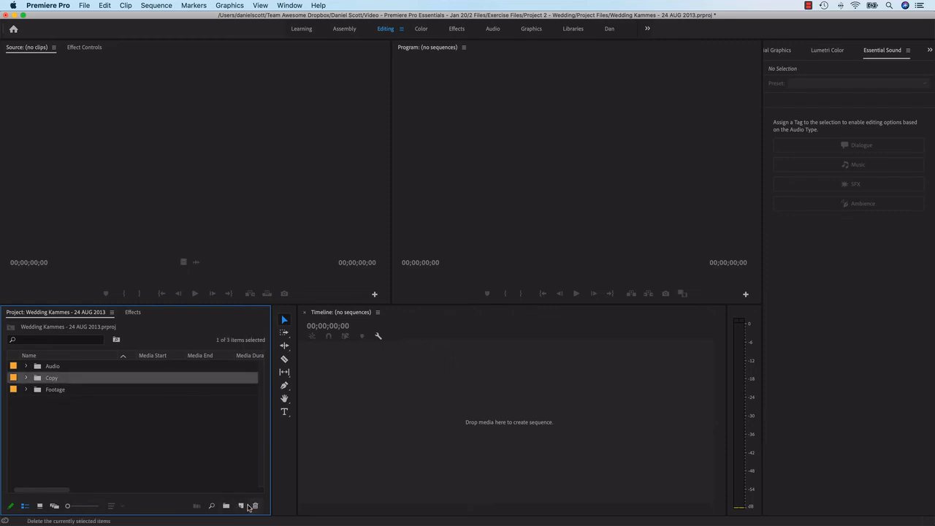
left_click(255, 506)
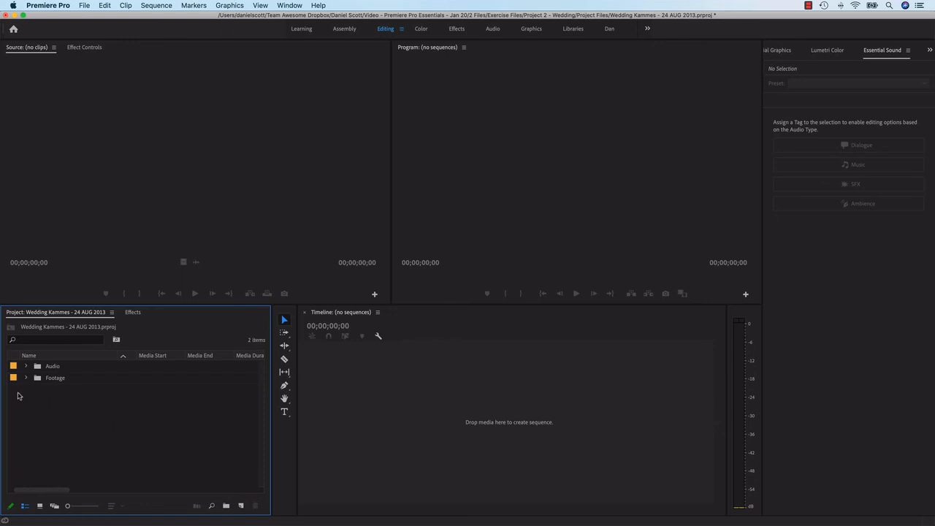
- Switch to Finder, inspect the Graphics folder inside Project 2 - Wedding, and return to Premiere Pro
key("super+Tab")
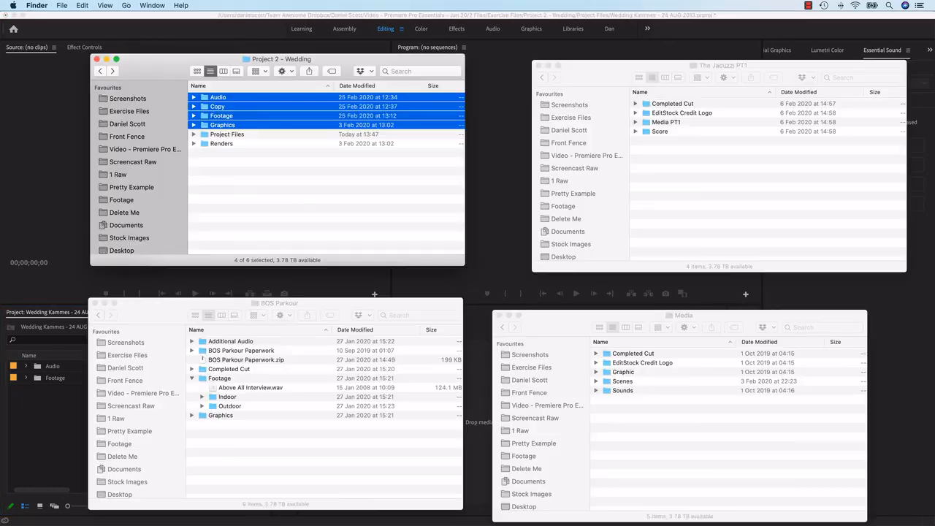
left_click(220, 207)
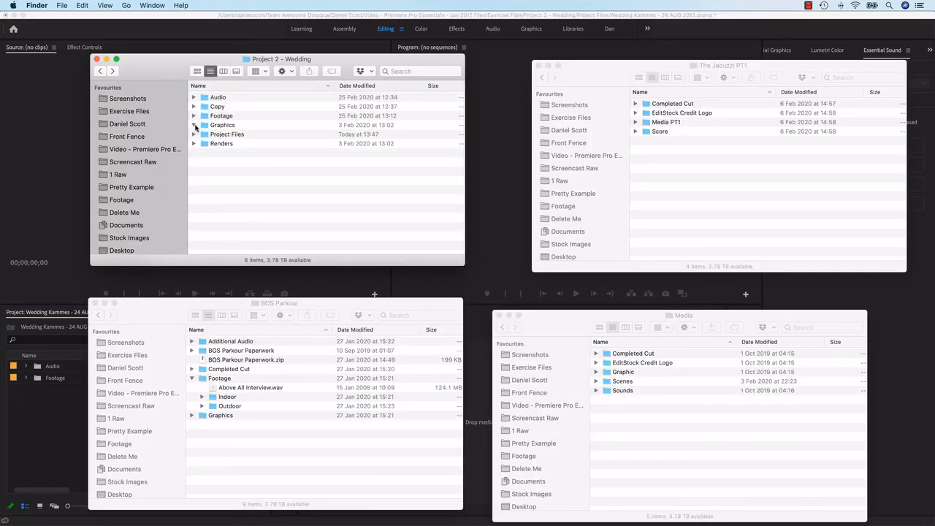
double_click(206, 126)
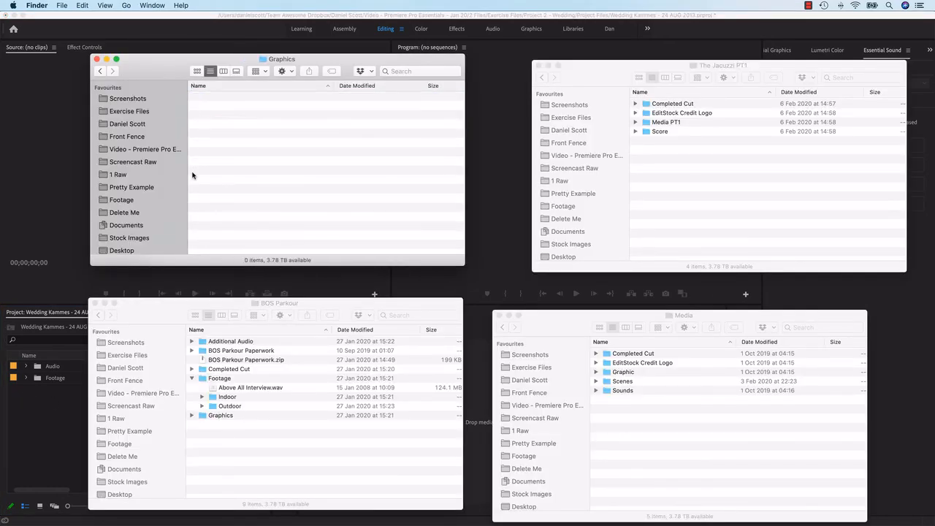
left_click(102, 72)
left_click(50, 427)
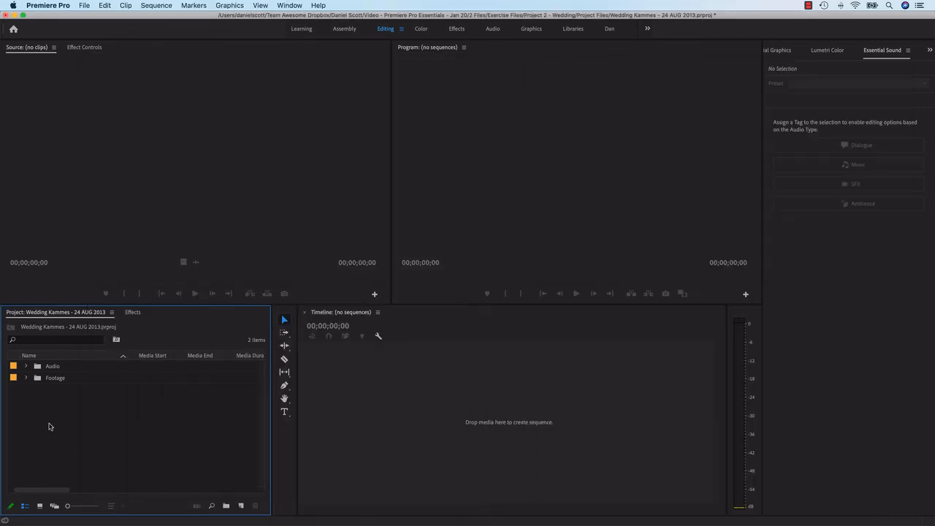
- View the clips in the A Cam bin inside Footage, and collapse the Footage bin again
left_click(25, 378)
left_click(36, 390)
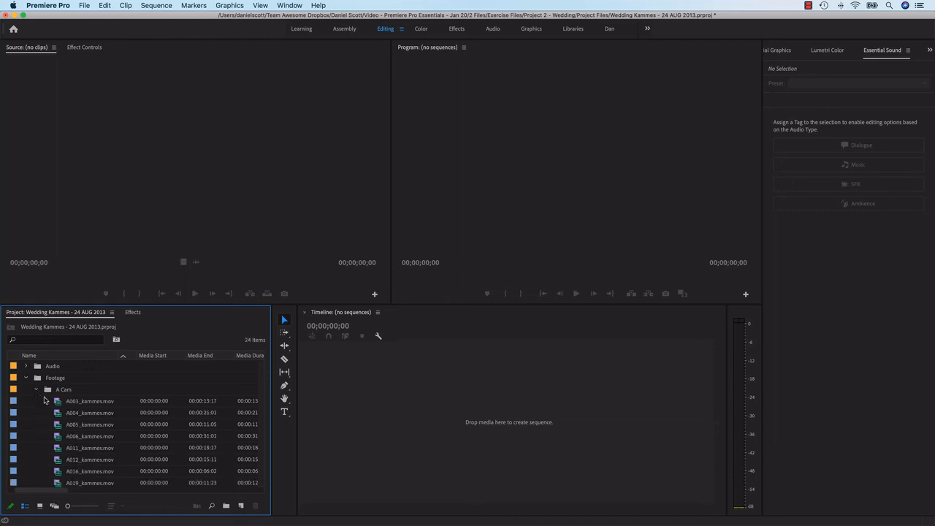
left_click(26, 378)
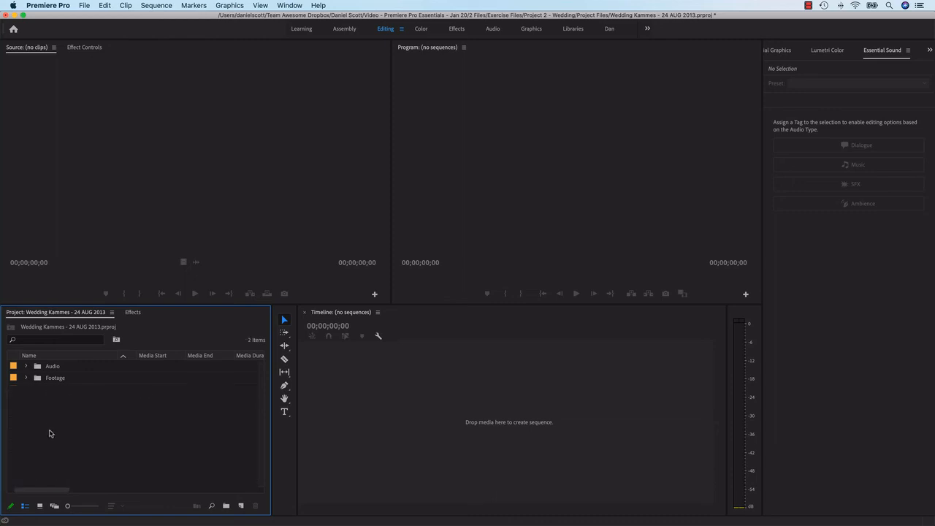